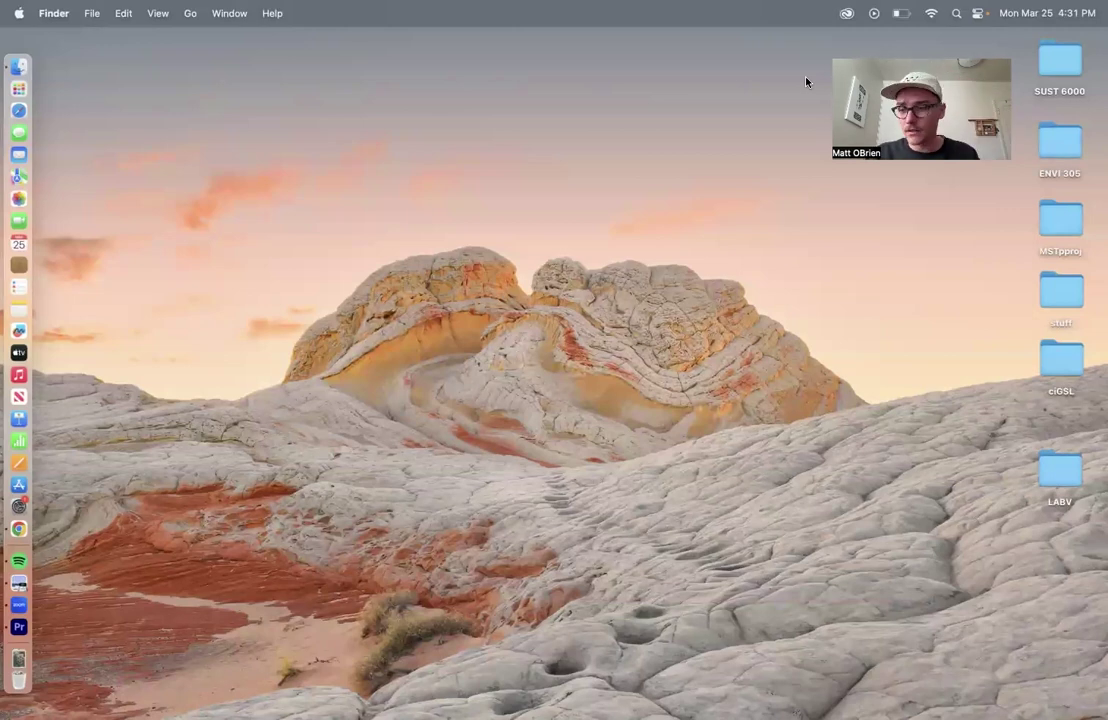
Launch QGIS from Spotlight by typing 'q' and accepting the autocompletion.
{"action": "left_click", "coordinate": [957, 14]}
{"action": "key", "text": "BackSpace"}
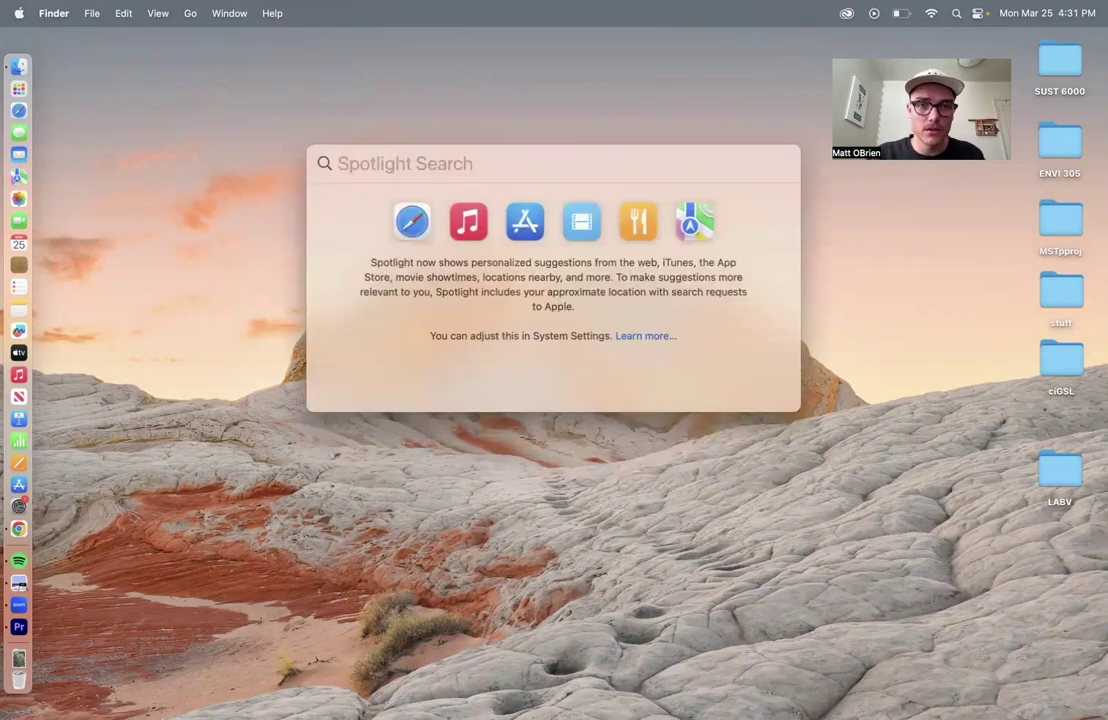
{"action": "type", "text": "q"}
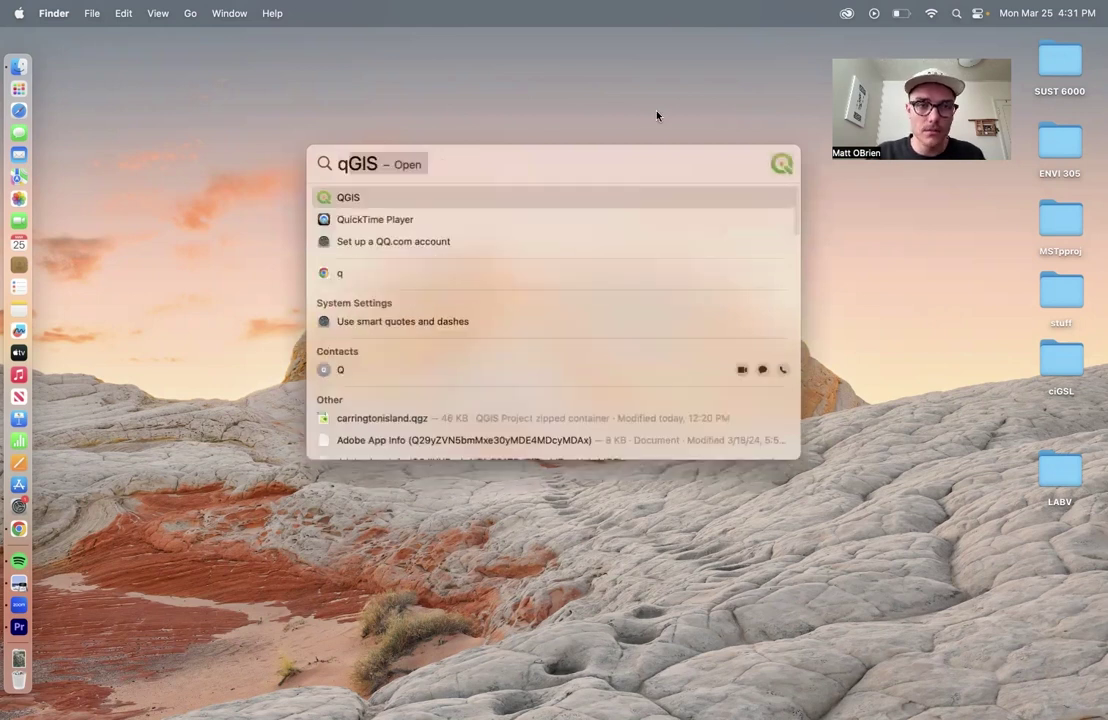
{"action": "key", "text": "Return"}
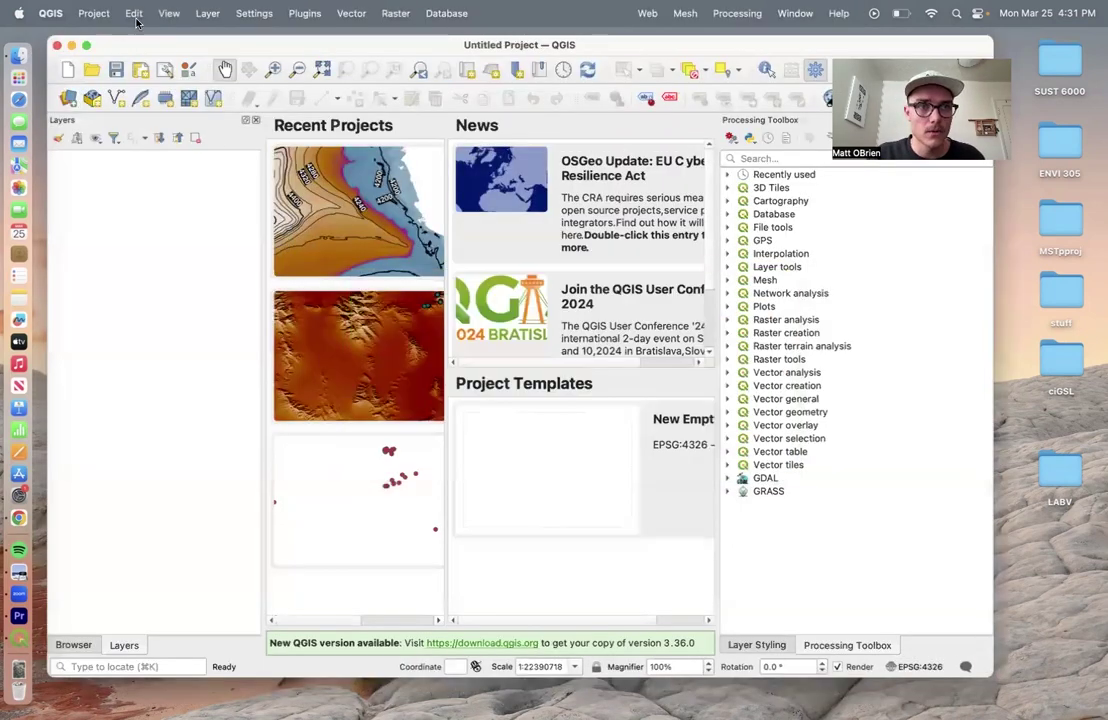
Start a new blank project from the Project menu.
{"action": "left_click", "coordinate": [95, 13]}
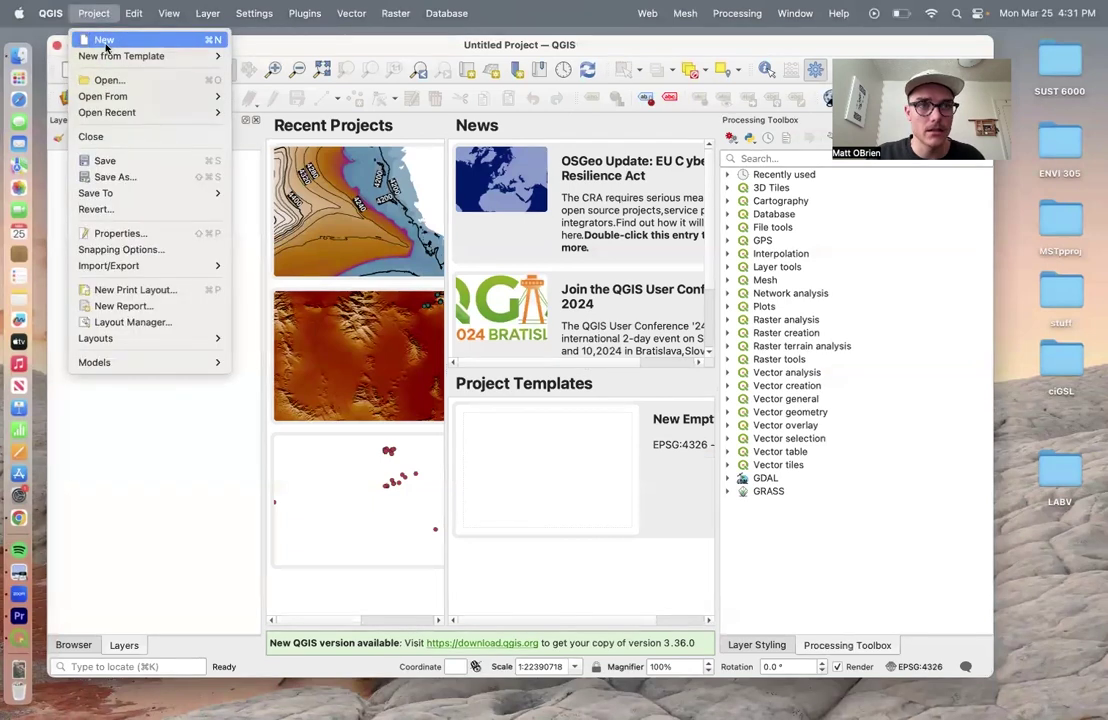
{"action": "left_click", "coordinate": [104, 41]}
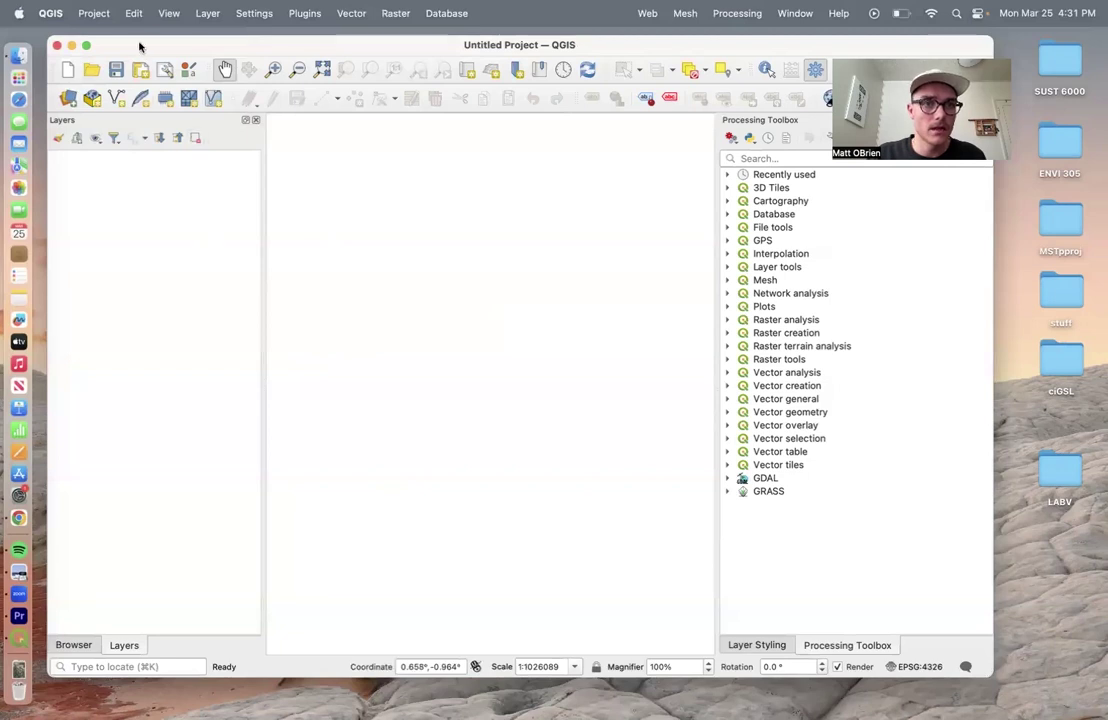
Add LABV/DATA/12TUL6638.zip as a raster layer through Add Raster Layer.
{"action": "left_click", "coordinate": [209, 14]}
{"action": "mouse_move", "coordinate": [218, 72]}
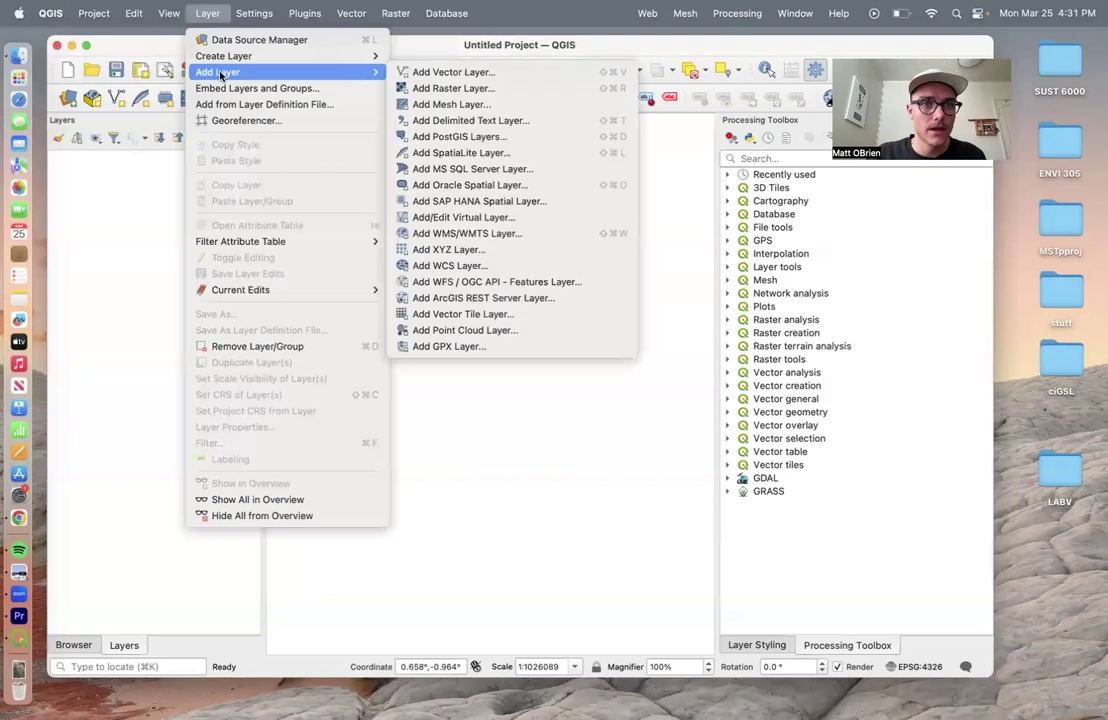
{"action": "left_click", "coordinate": [421, 92]}
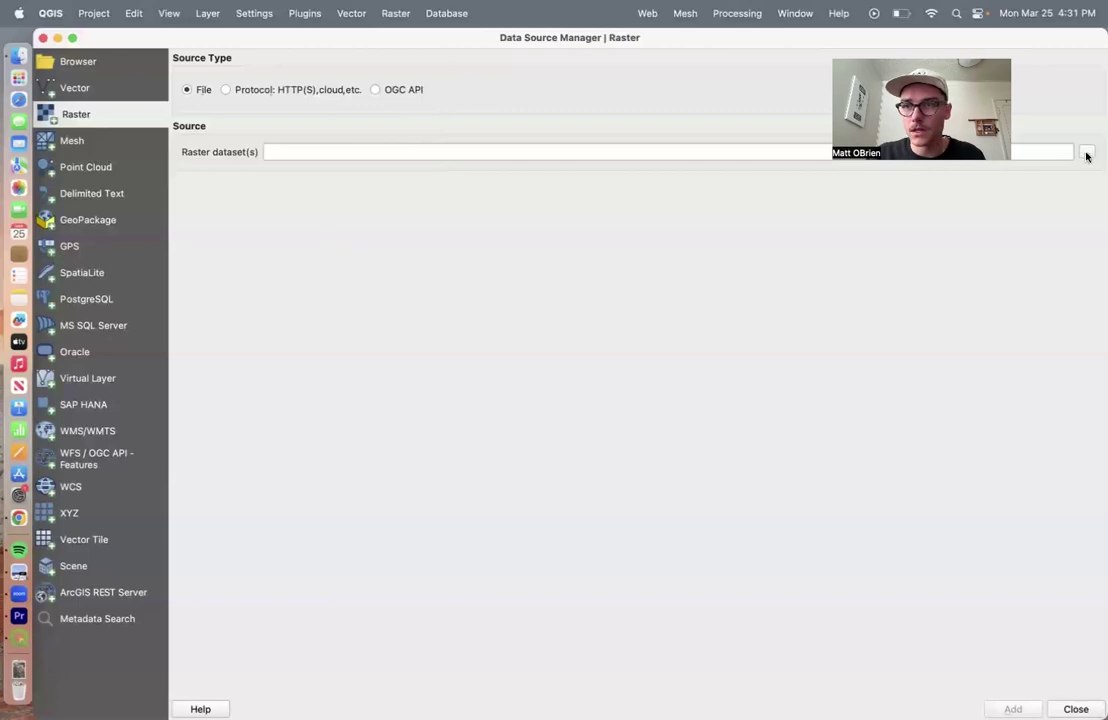
{"action": "left_click", "coordinate": [1087, 153]}
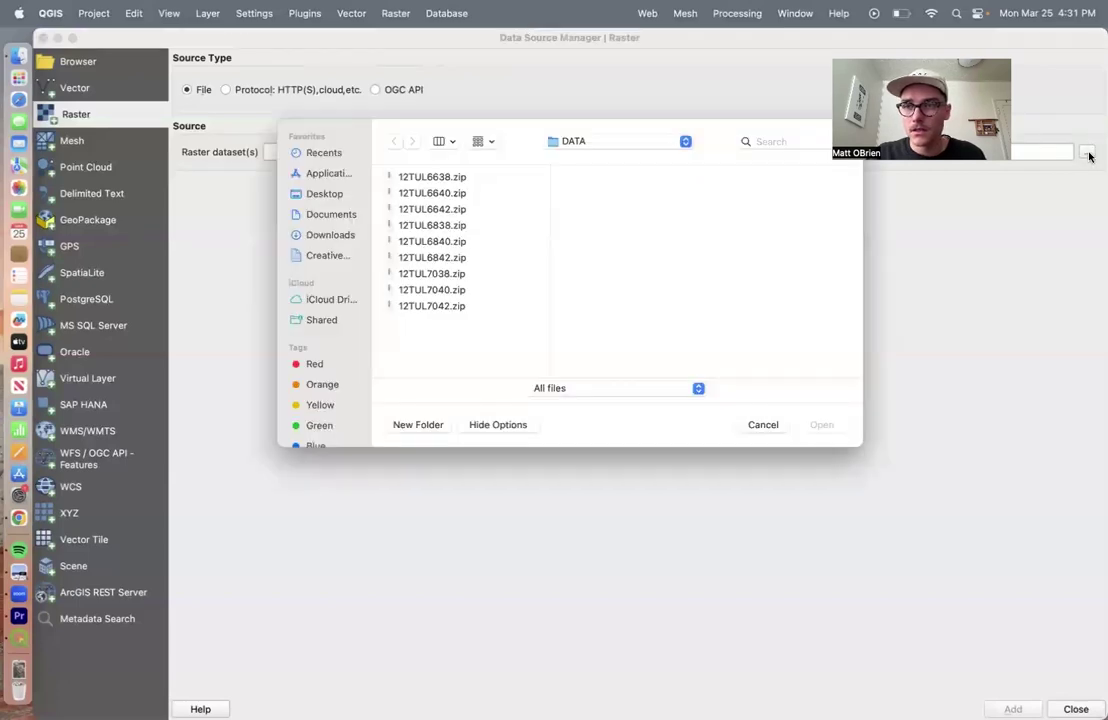
{"action": "left_click", "coordinate": [430, 176]}
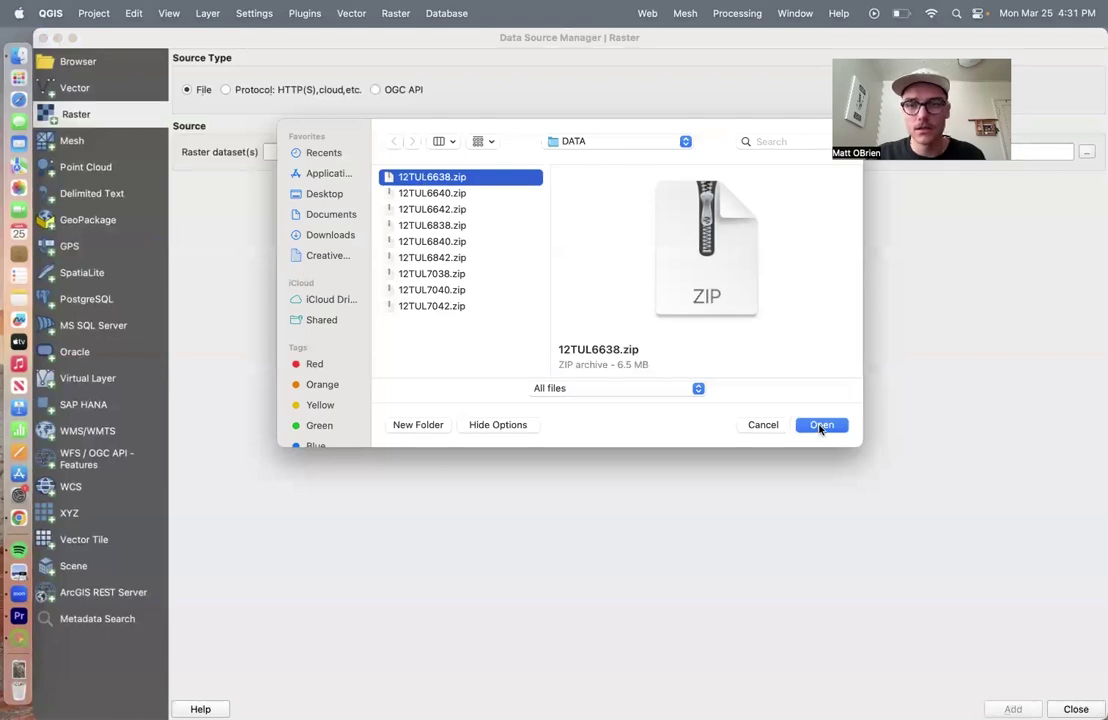
{"action": "left_click", "coordinate": [588, 144]}
{"action": "left_click", "coordinate": [586, 158]}
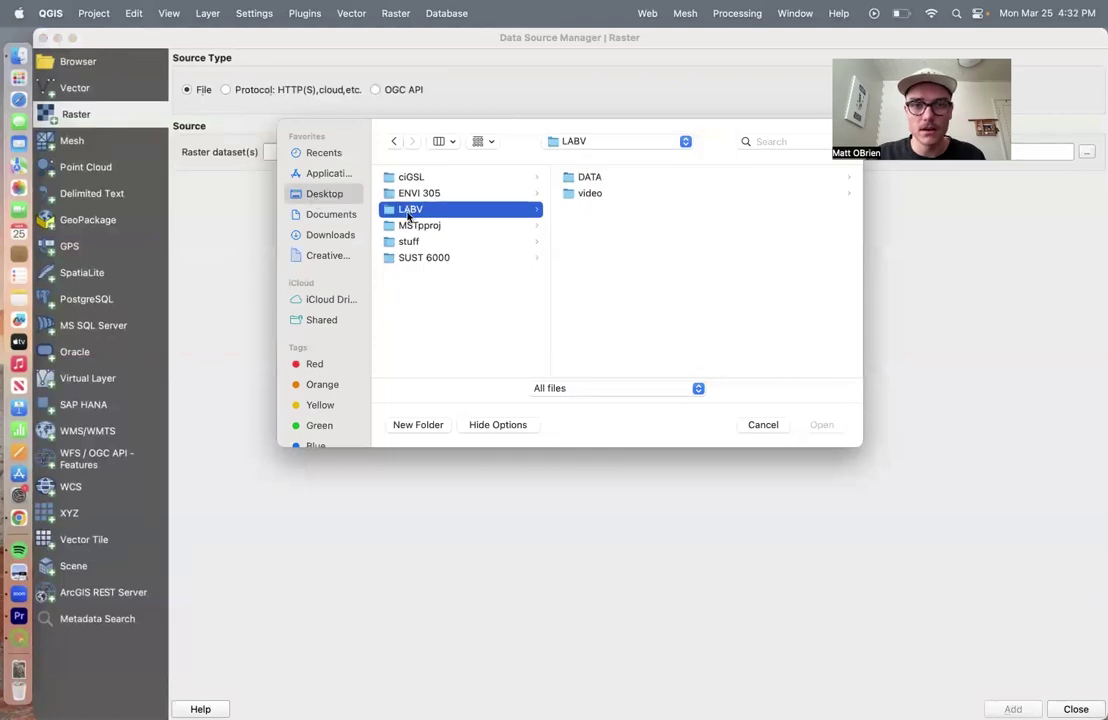
{"action": "double_click", "coordinate": [576, 177]}
{"action": "left_click", "coordinate": [605, 178]}
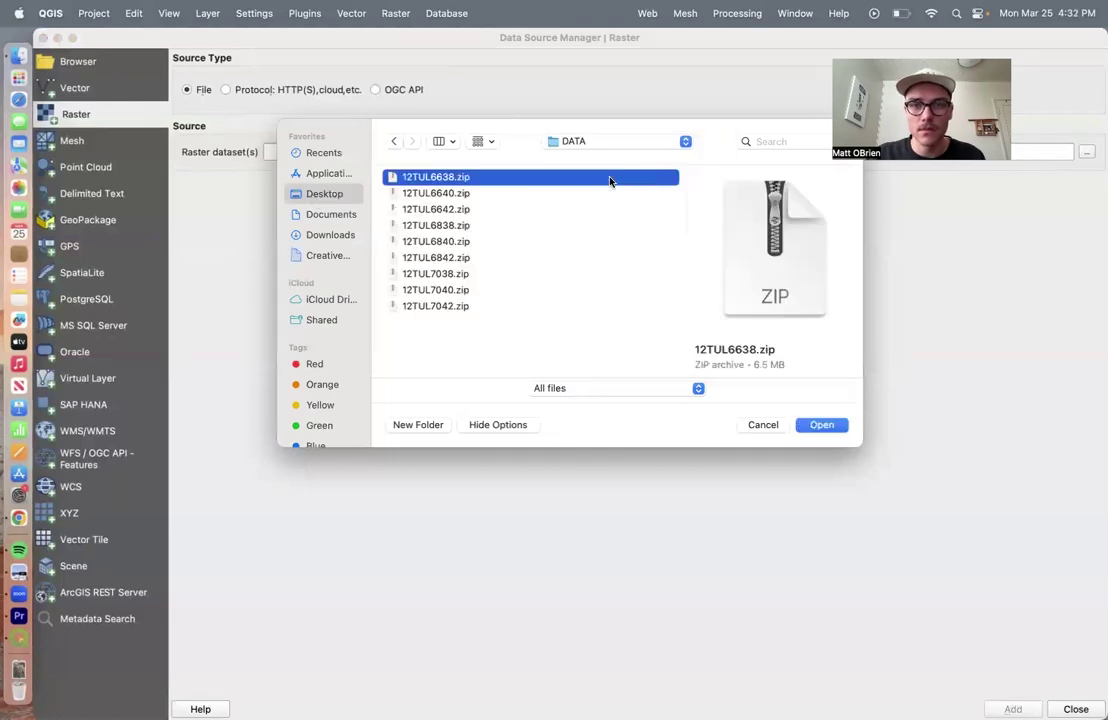
{"action": "left_click", "coordinate": [820, 425]}
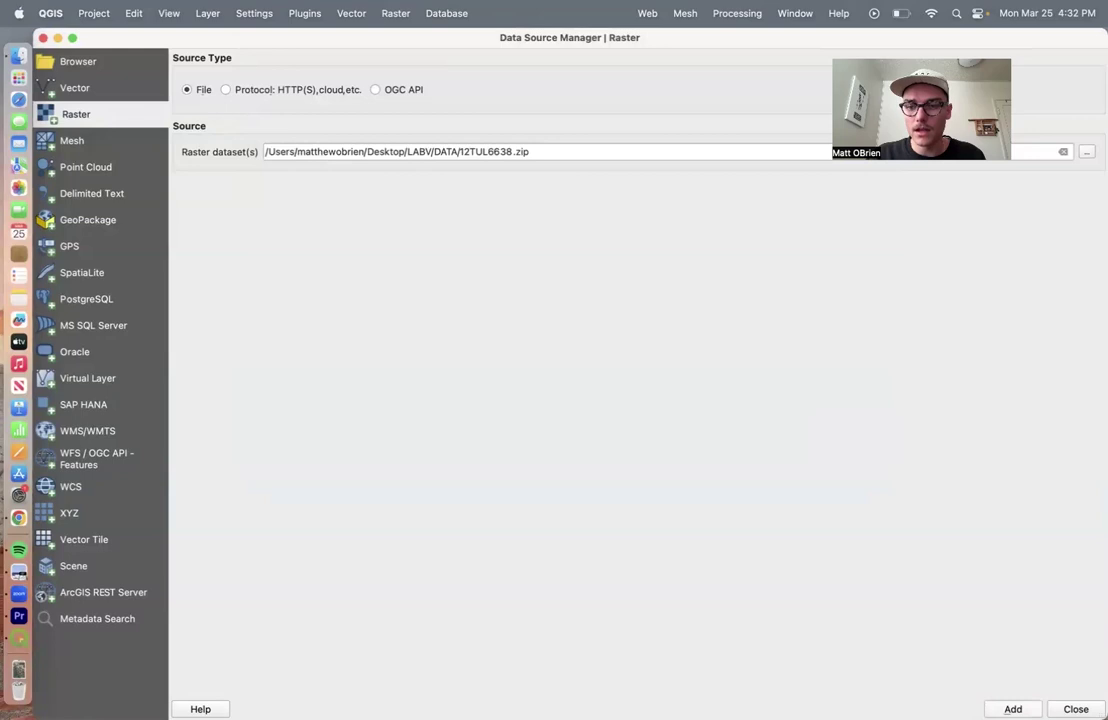
{"action": "left_click", "coordinate": [1012, 709]}
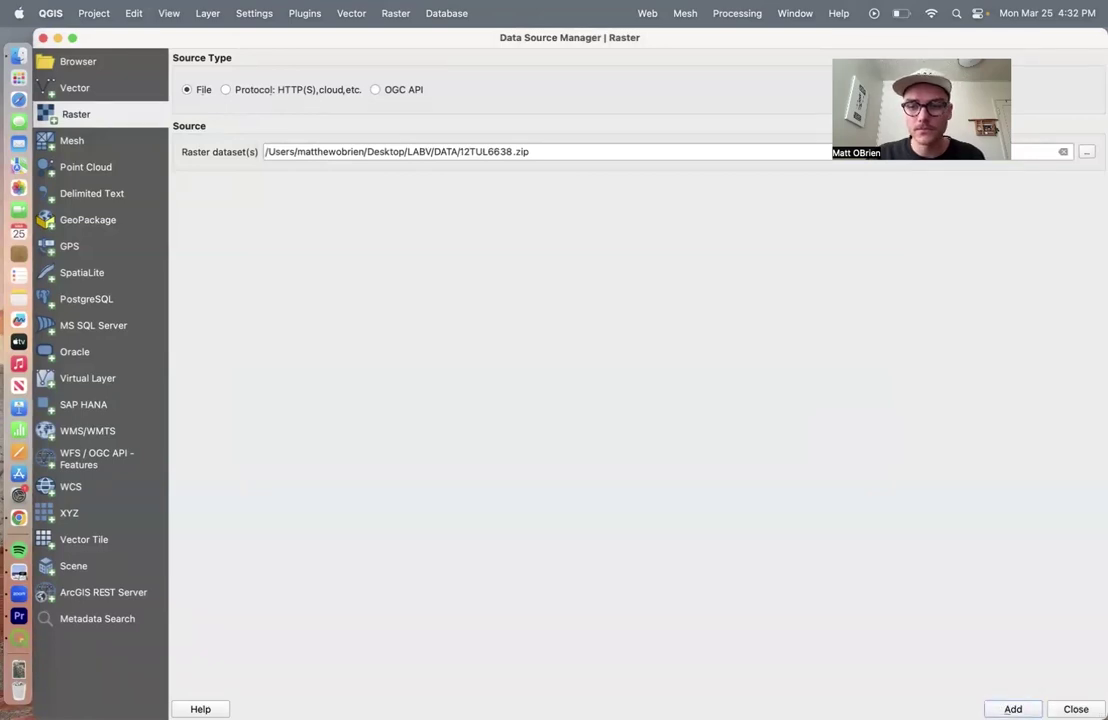
{"action": "left_click", "coordinate": [1076, 709]}
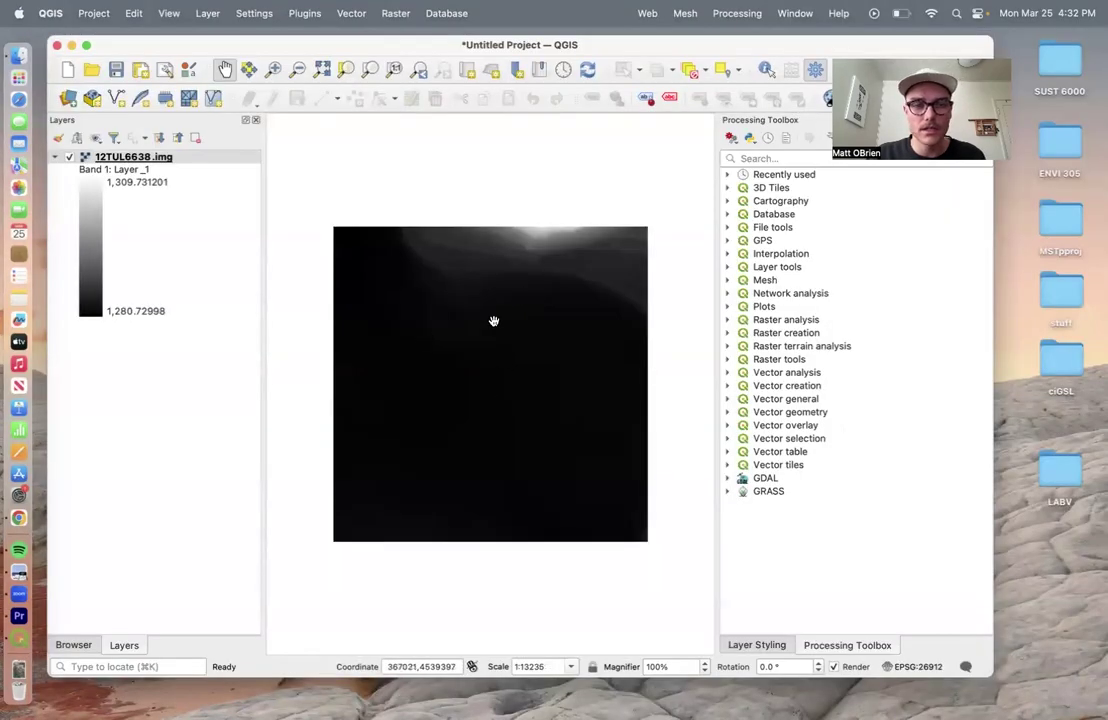
Open the LABV folder in Finder, switch to icon view and select DATA.
{"action": "double_click", "coordinate": [1061, 474]}
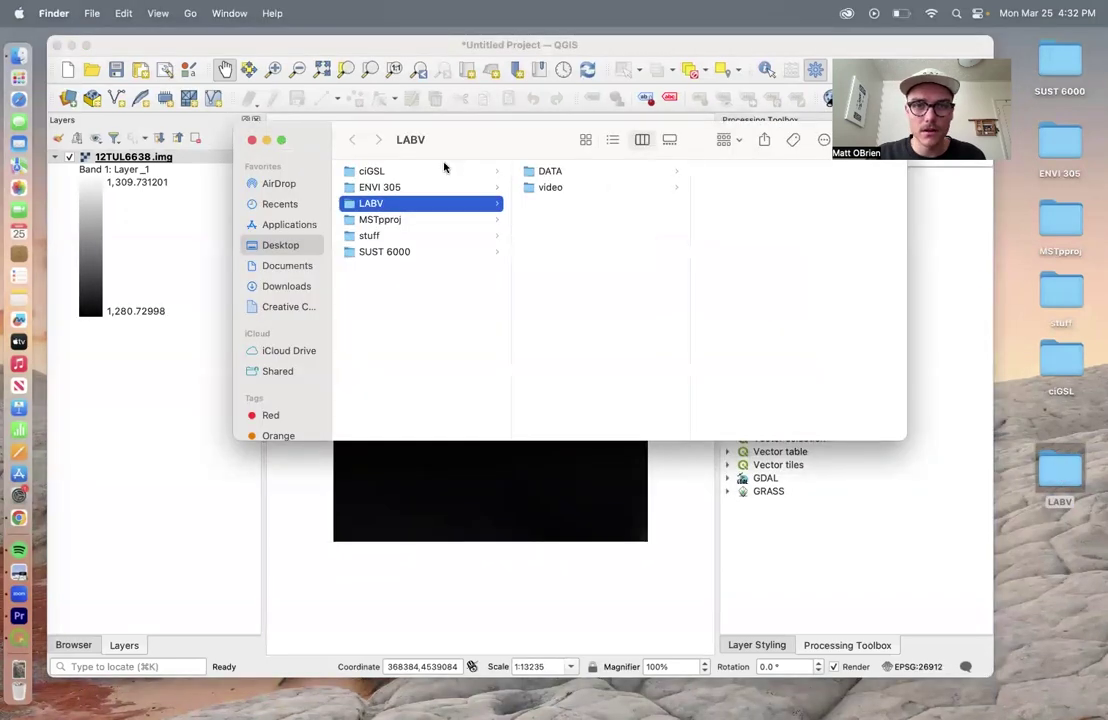
{"action": "left_click", "coordinate": [547, 172]}
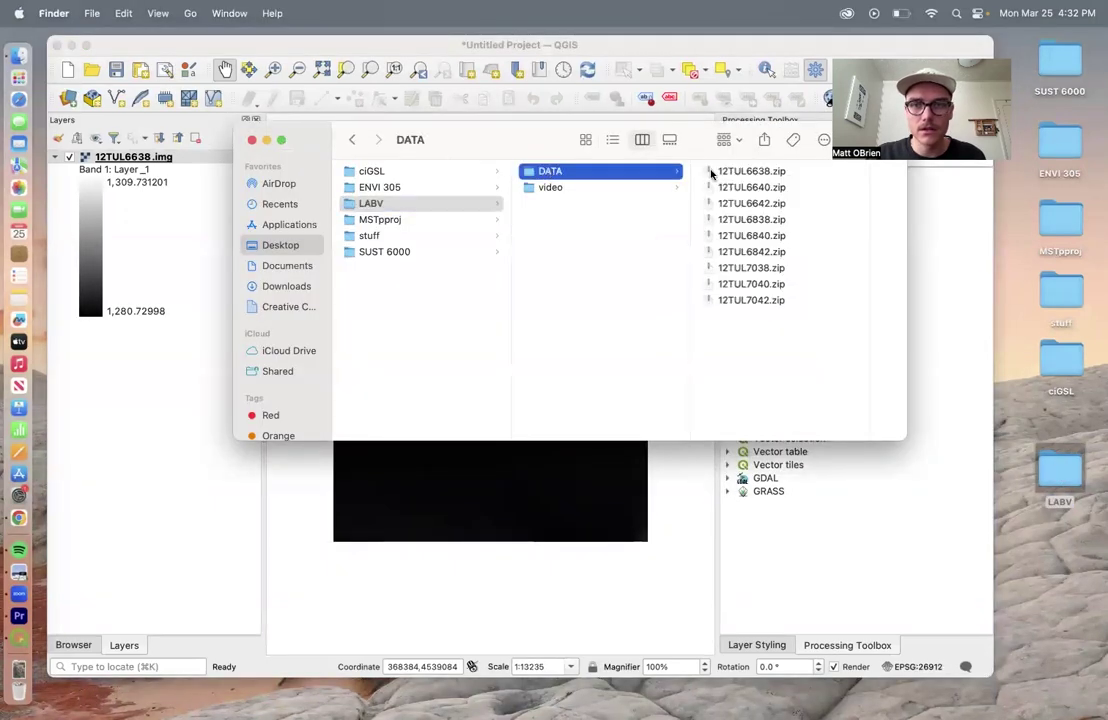
{"action": "left_click", "coordinate": [758, 190]}
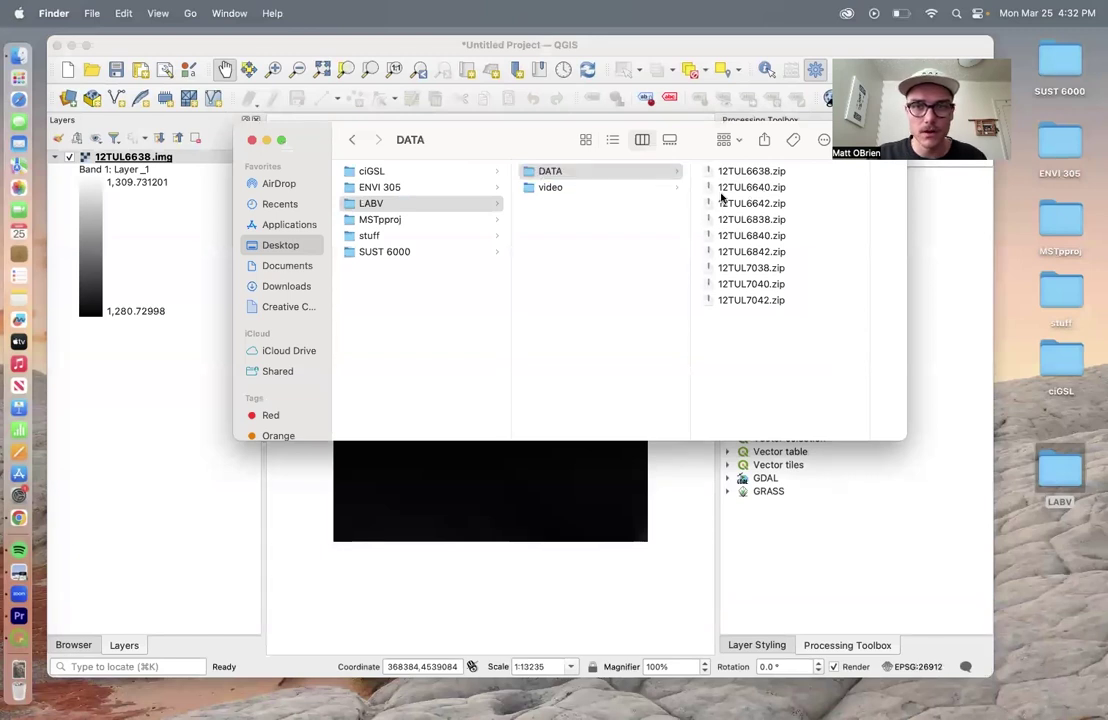
{"action": "left_click", "coordinate": [592, 190]}
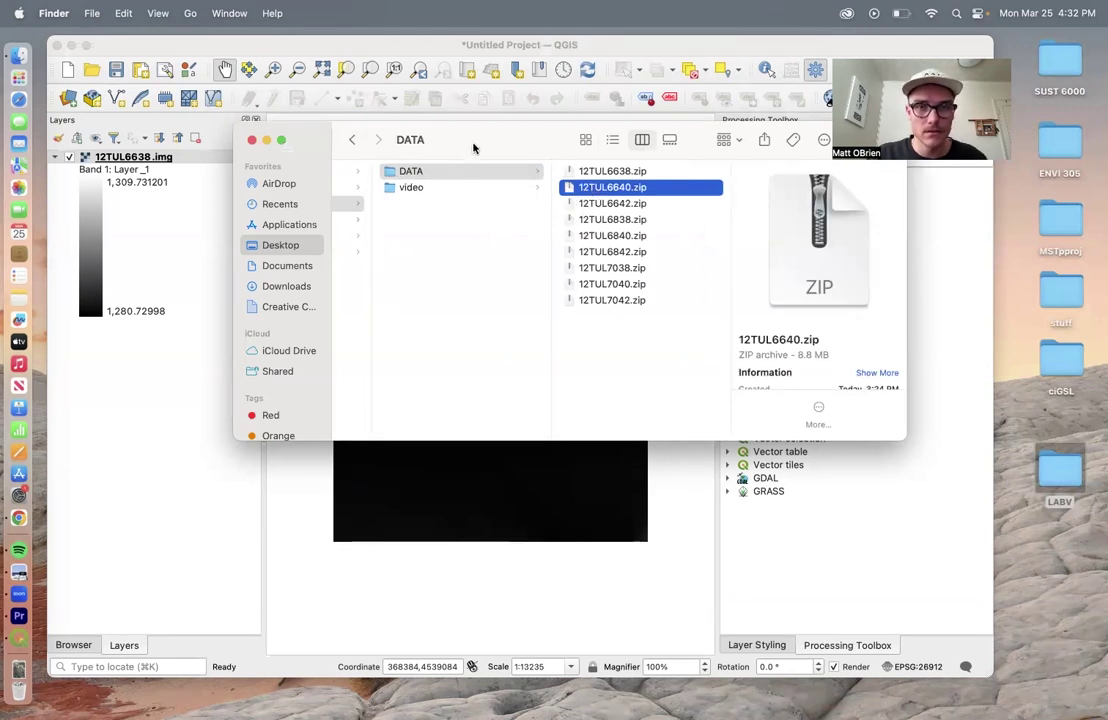
{"action": "scroll", "coordinate": [487, 193], "scroll_direction": "left", "scroll_amount": 2}
{"action": "left_click", "coordinate": [486, 200]}
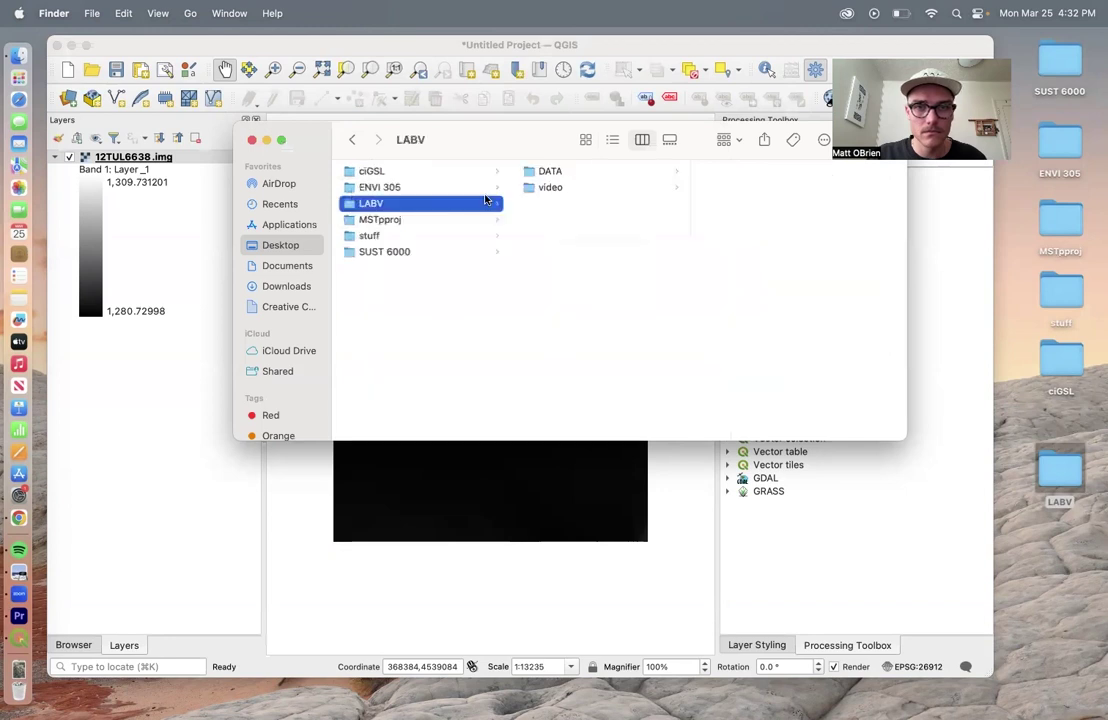
{"action": "left_click", "coordinate": [252, 140]}
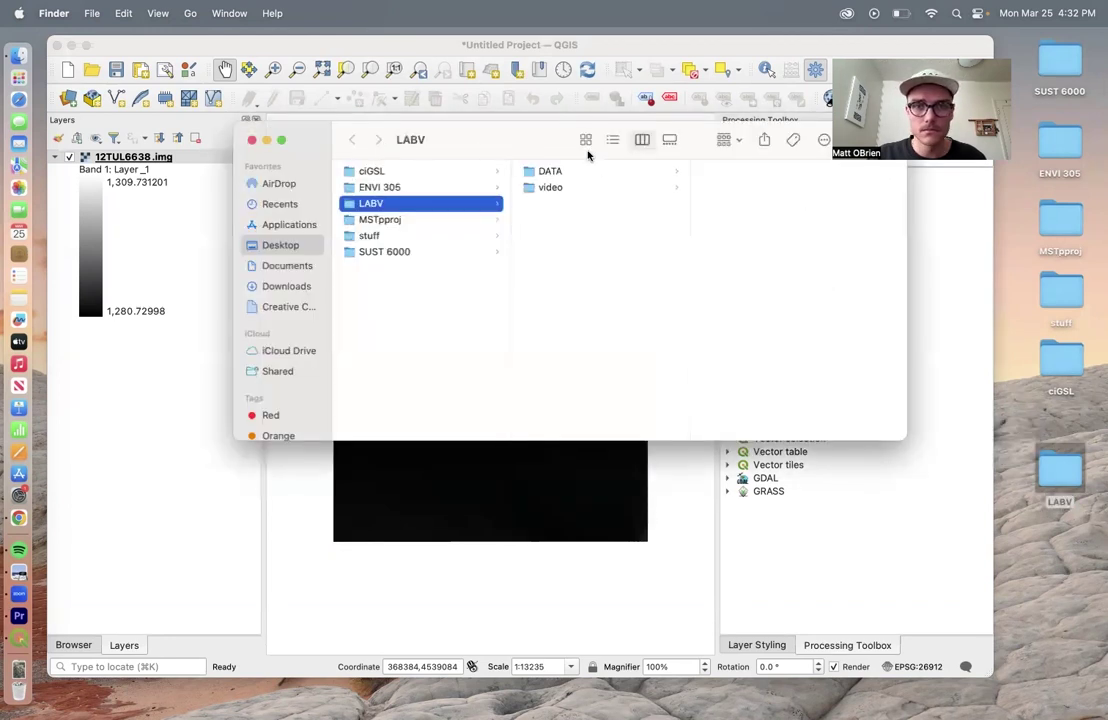
{"action": "left_click", "coordinate": [585, 139]}
{"action": "left_click", "coordinate": [389, 204]}
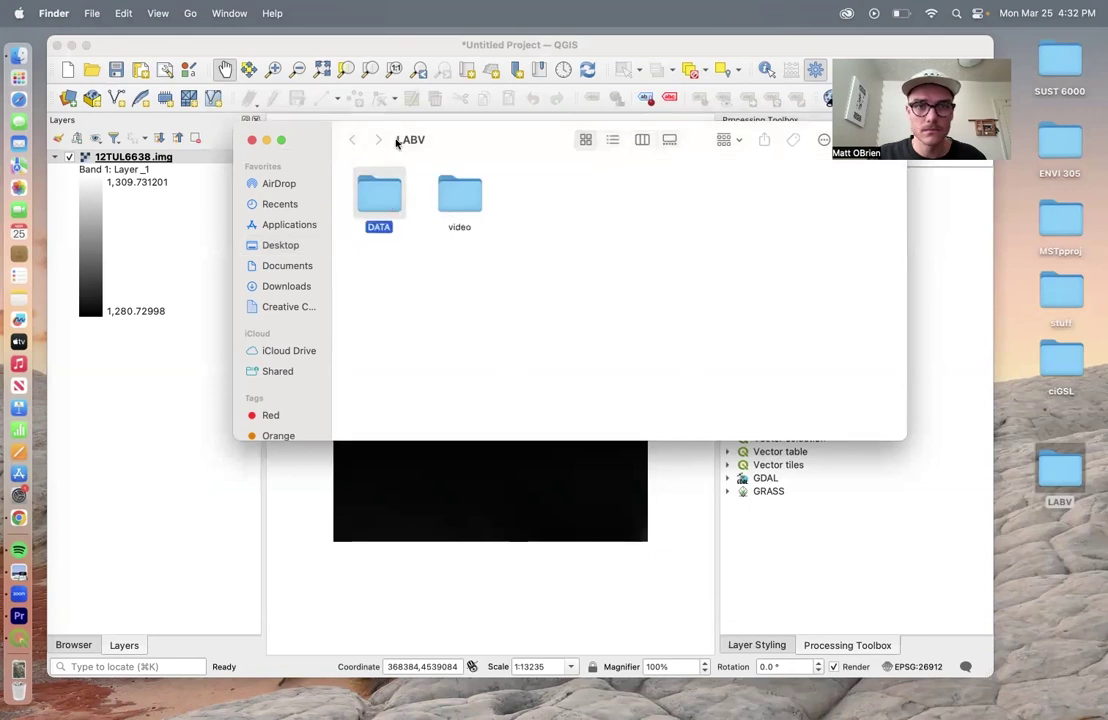
Place Finder beside QGIS and drag in tiles 12TUL6640, 6642 and 6838 as layers.
{"action": "left_click_drag", "start_coordinate": [464, 149], "coordinate": [684, 177]}
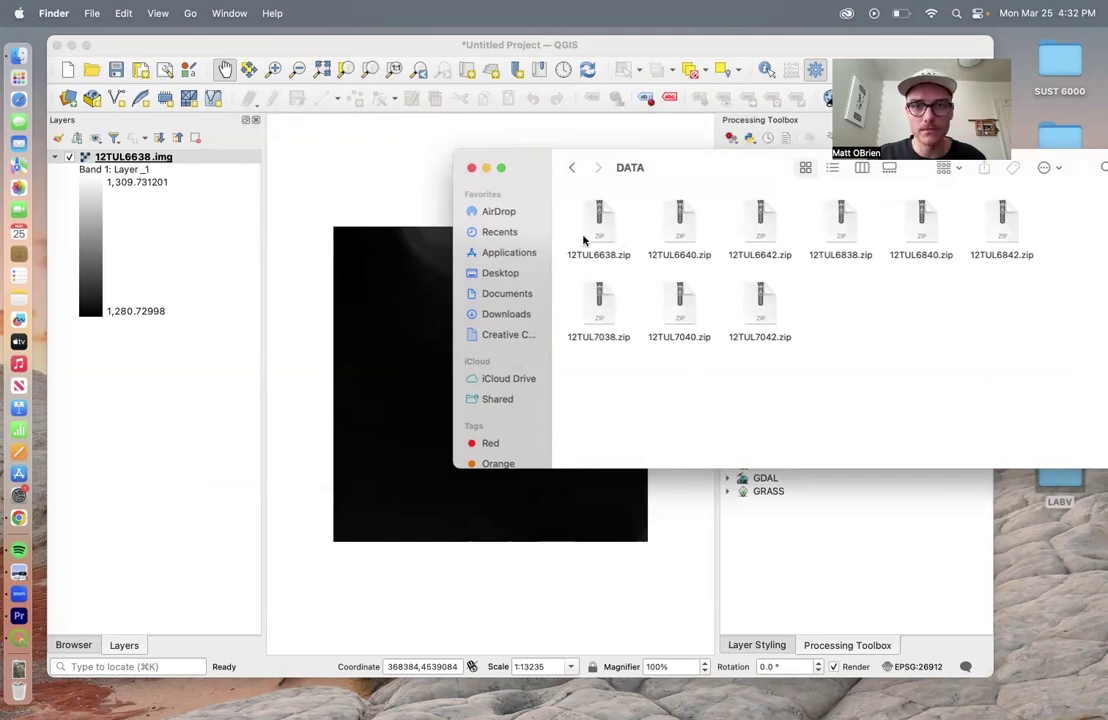
{"action": "left_click_drag", "start_coordinate": [683, 224], "coordinate": [144, 393]}
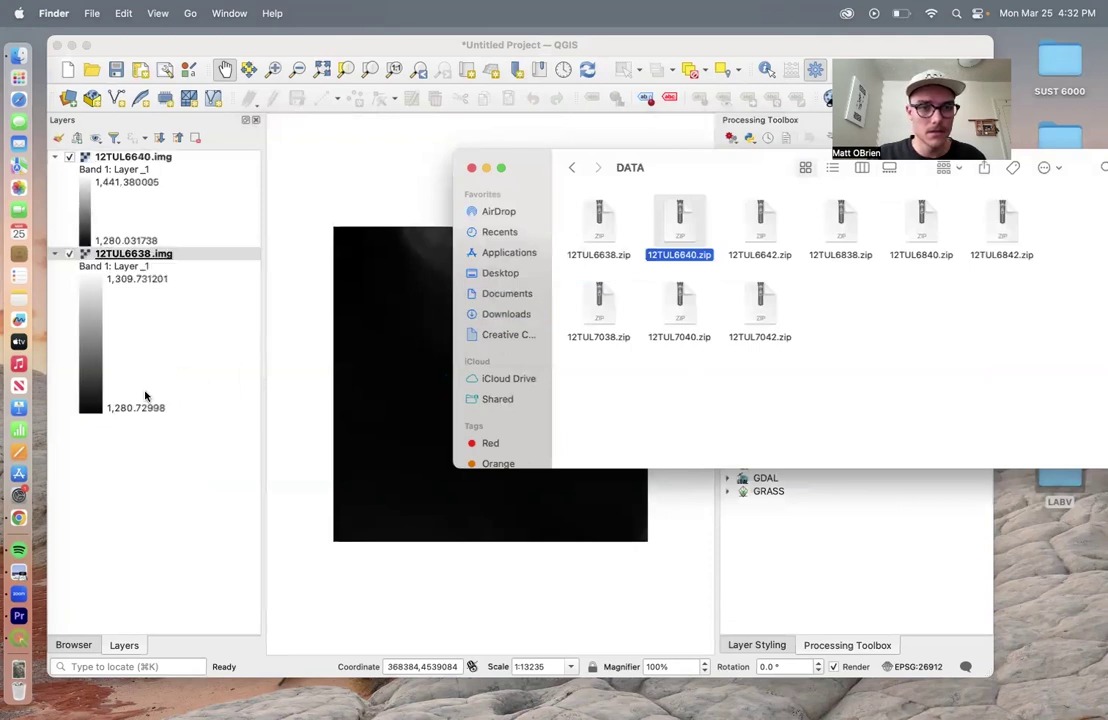
{"action": "left_click", "coordinate": [760, 226]}
{"action": "left_click_drag", "start_coordinate": [760, 226], "coordinate": [110, 402]}
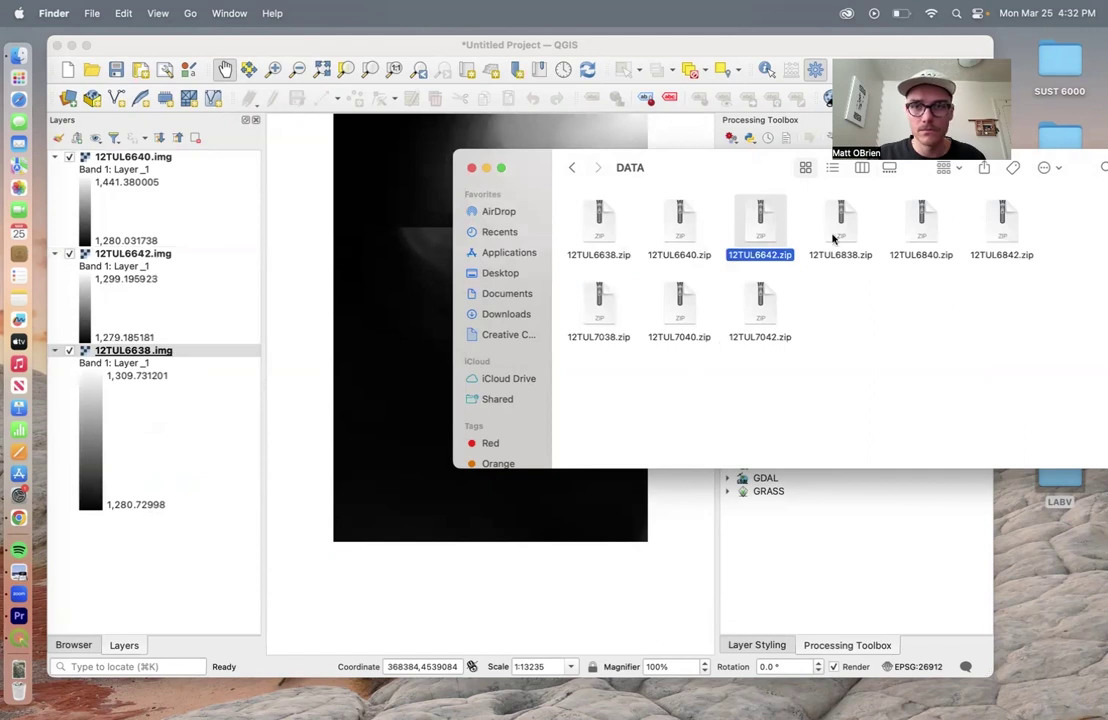
{"action": "mouse_move", "coordinate": [840, 222]}
{"action": "left_mouse_down"}
{"action": "mouse_move", "coordinate": [314, 467]}
{"action": "mouse_move", "coordinate": [130, 470]}
{"action": "left_mouse_up"}
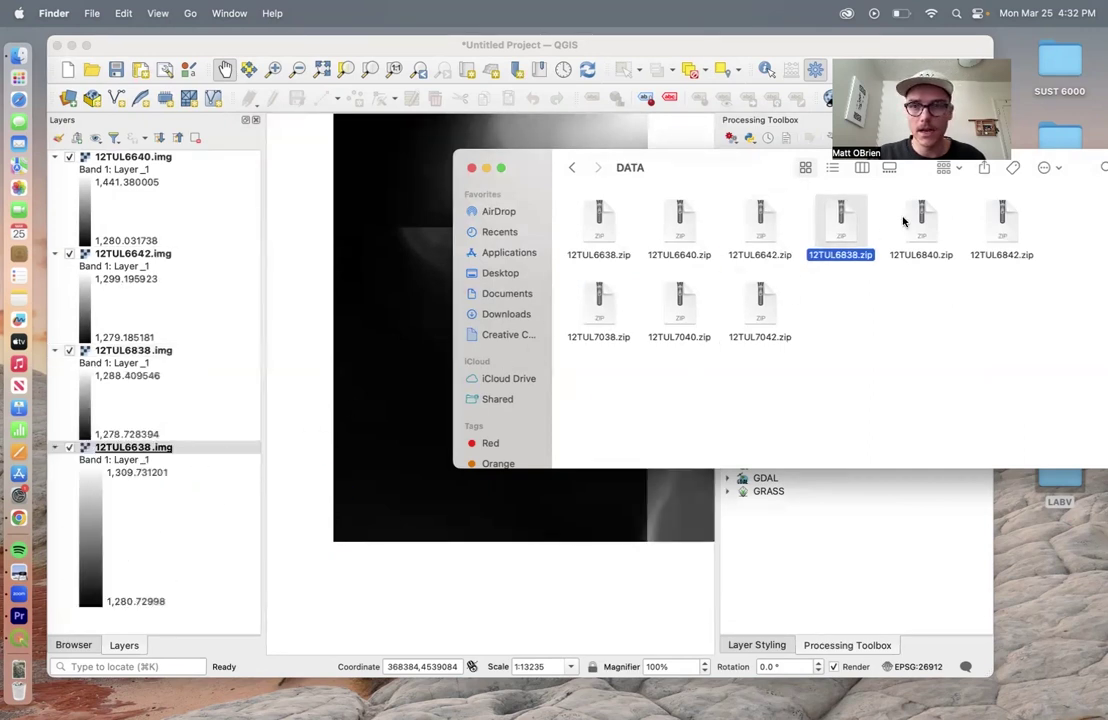
Drag tiles 12TUL6840, 6842, 7038, 7040 and 7042 into QGIS as layers.
{"action": "left_click_drag", "start_coordinate": [918, 222], "coordinate": [114, 617]}
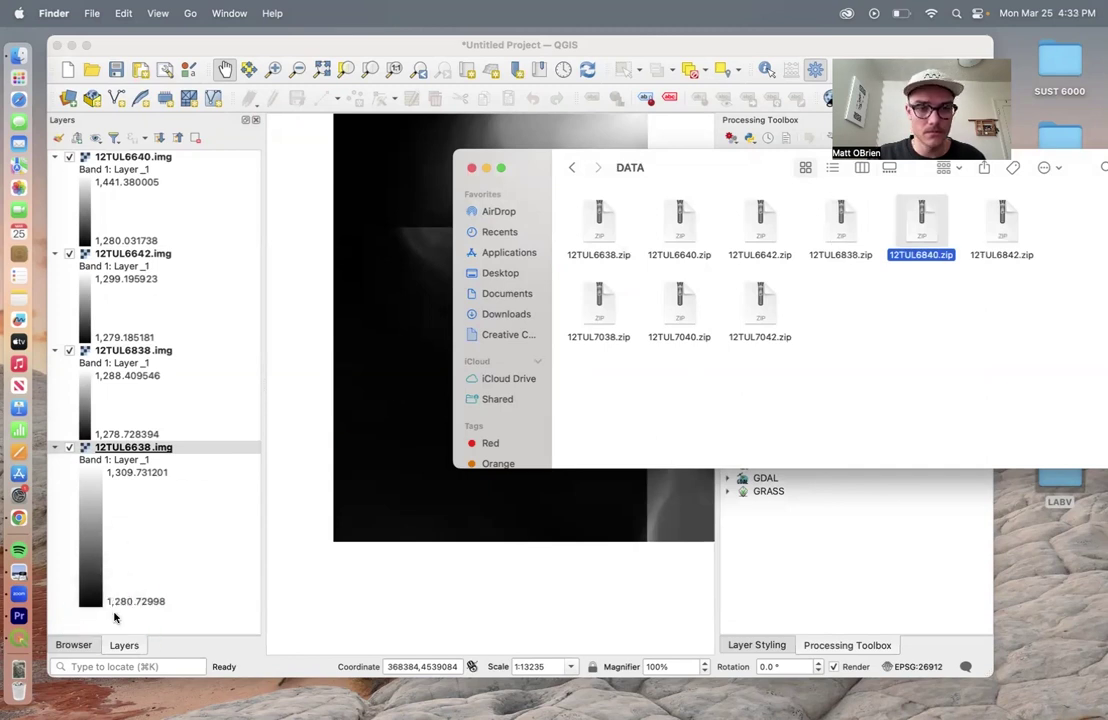
{"action": "scroll", "coordinate": [75, 527], "scroll_direction": "down", "scroll_amount": 3}
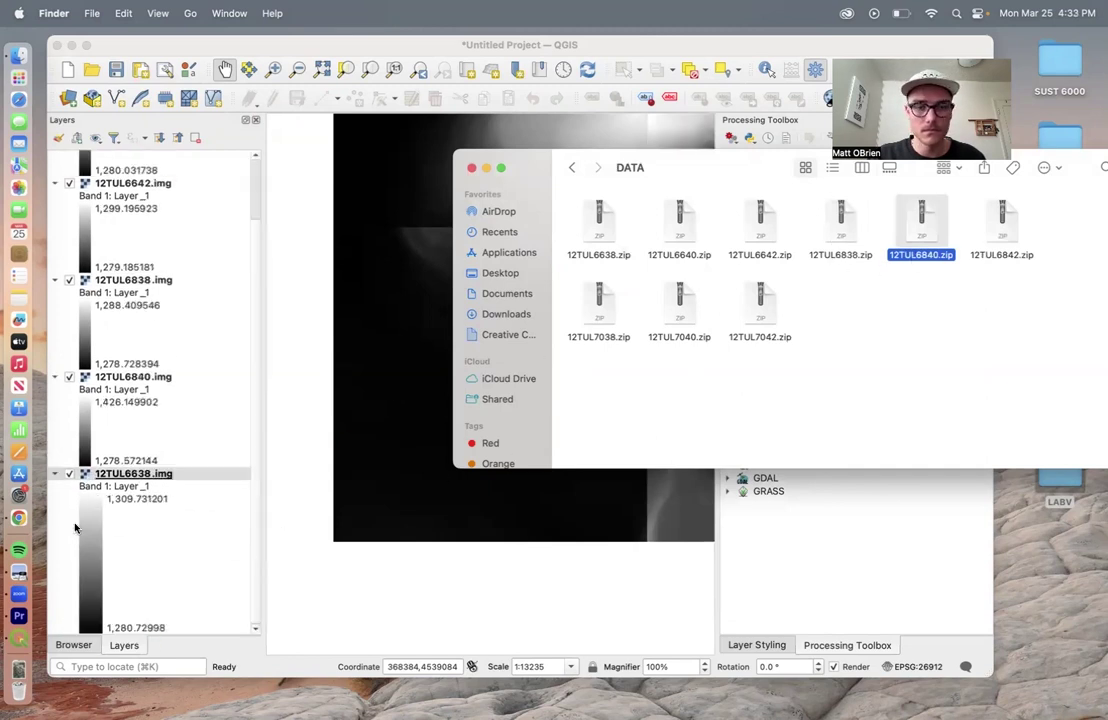
{"action": "left_click_drag", "start_coordinate": [1001, 218], "coordinate": [146, 562]}
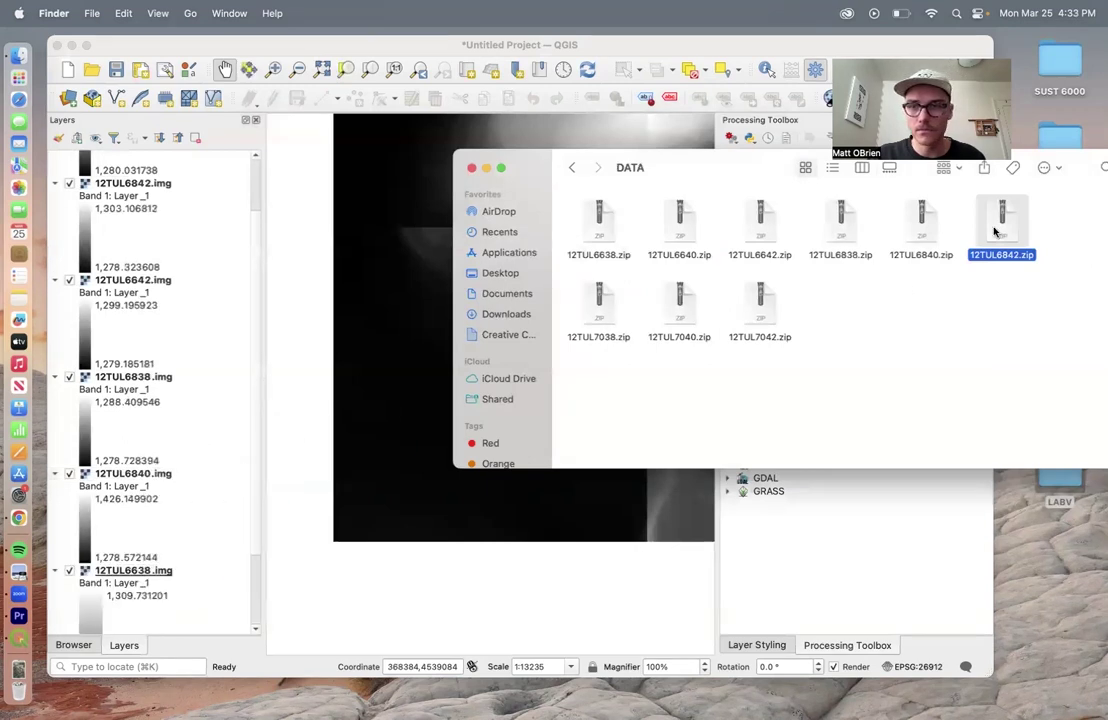
{"action": "left_click_drag", "start_coordinate": [599, 305], "coordinate": [190, 385]}
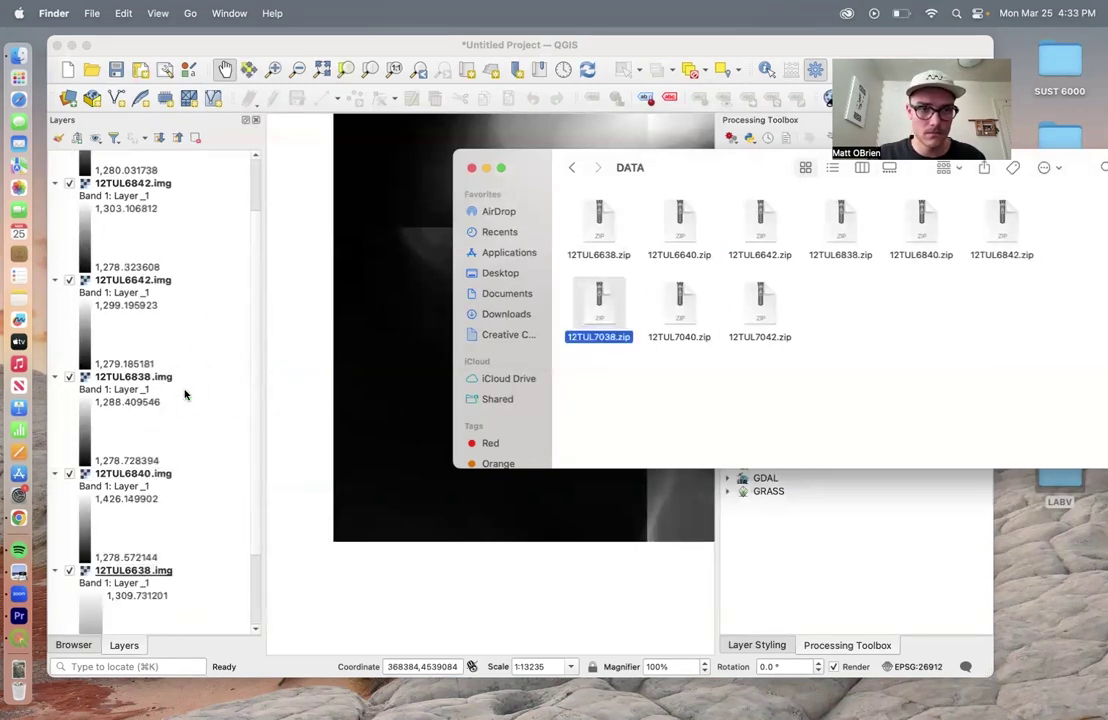
{"action": "left_click_drag", "start_coordinate": [679, 300], "coordinate": [180, 450]}
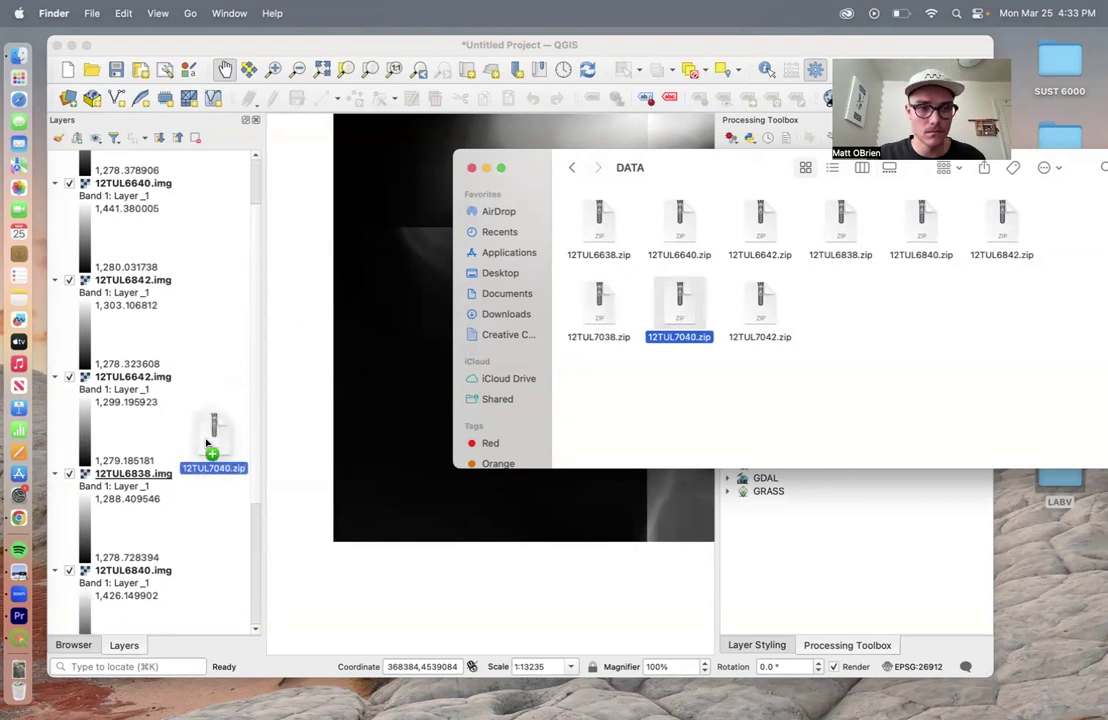
{"action": "left_click_drag", "start_coordinate": [760, 300], "coordinate": [113, 427]}
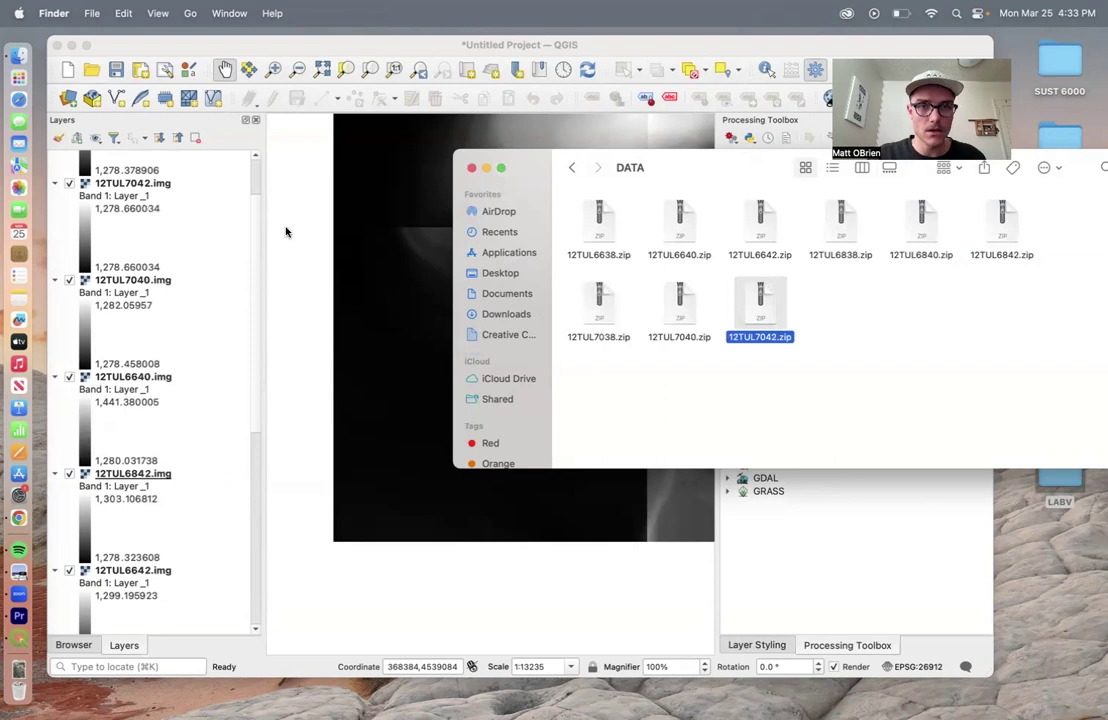
Close the Finder window and zoom and pan to show all nine tiles.
{"action": "left_click", "coordinate": [473, 169]}
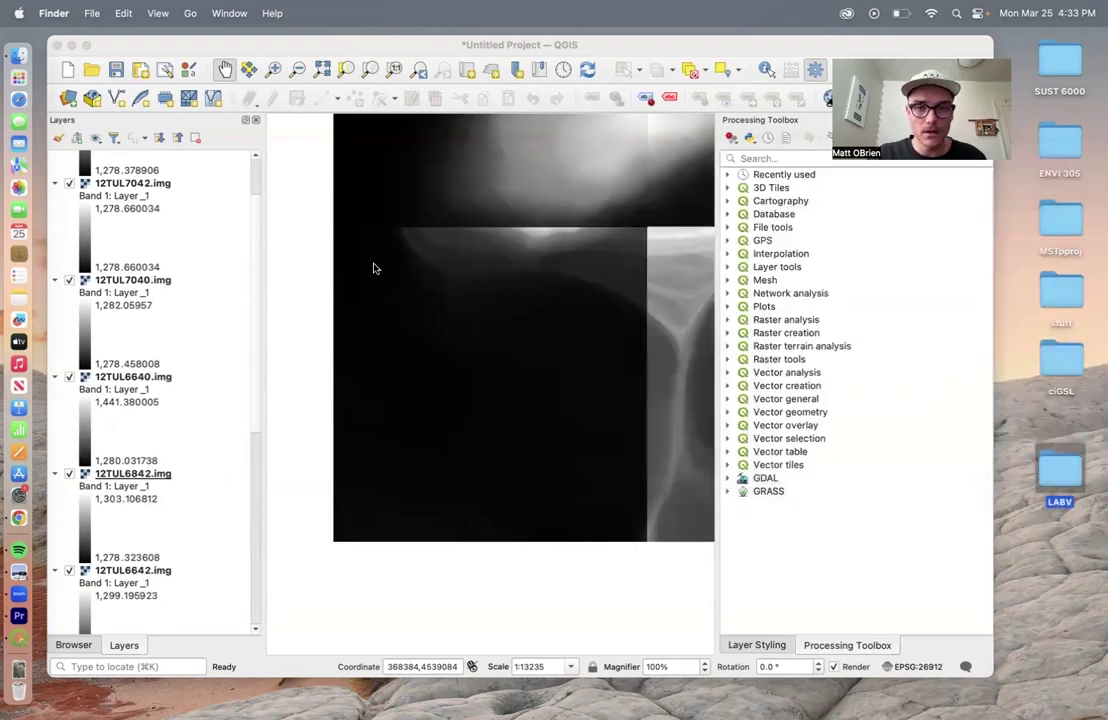
{"action": "scroll", "coordinate": [374, 268], "scroll_direction": "down", "scroll_amount": 2}
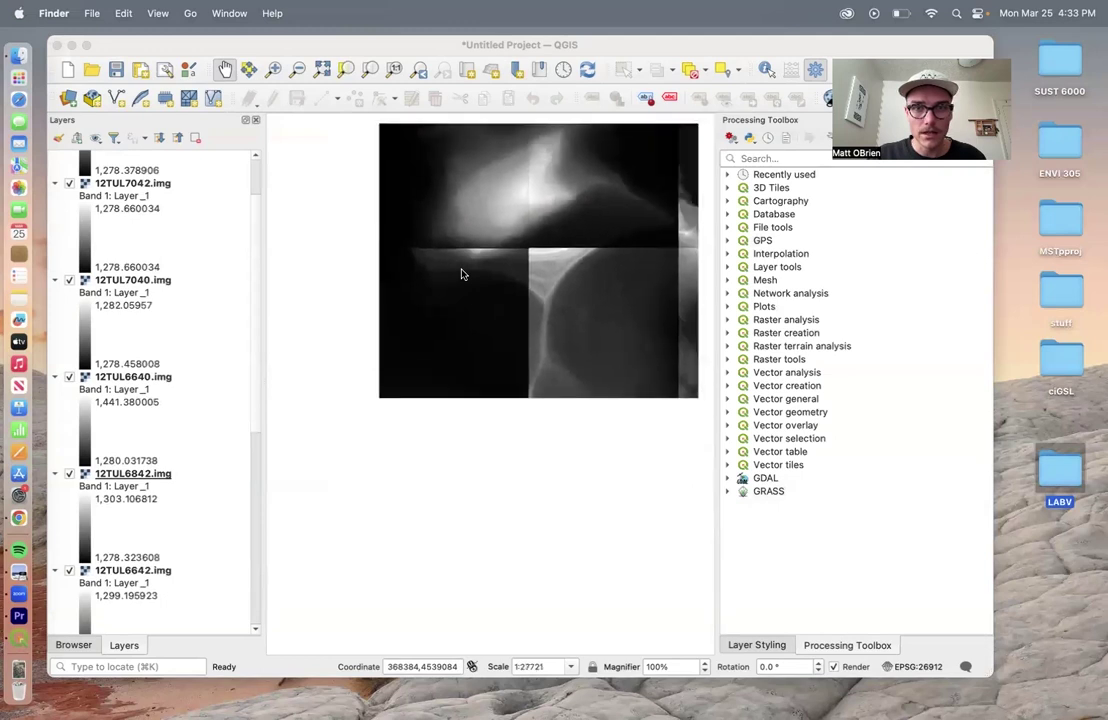
{"action": "scroll", "coordinate": [462, 273], "scroll_direction": "down", "scroll_amount": 2}
{"action": "left_click_drag", "start_coordinate": [534, 242], "coordinate": [465, 351]}
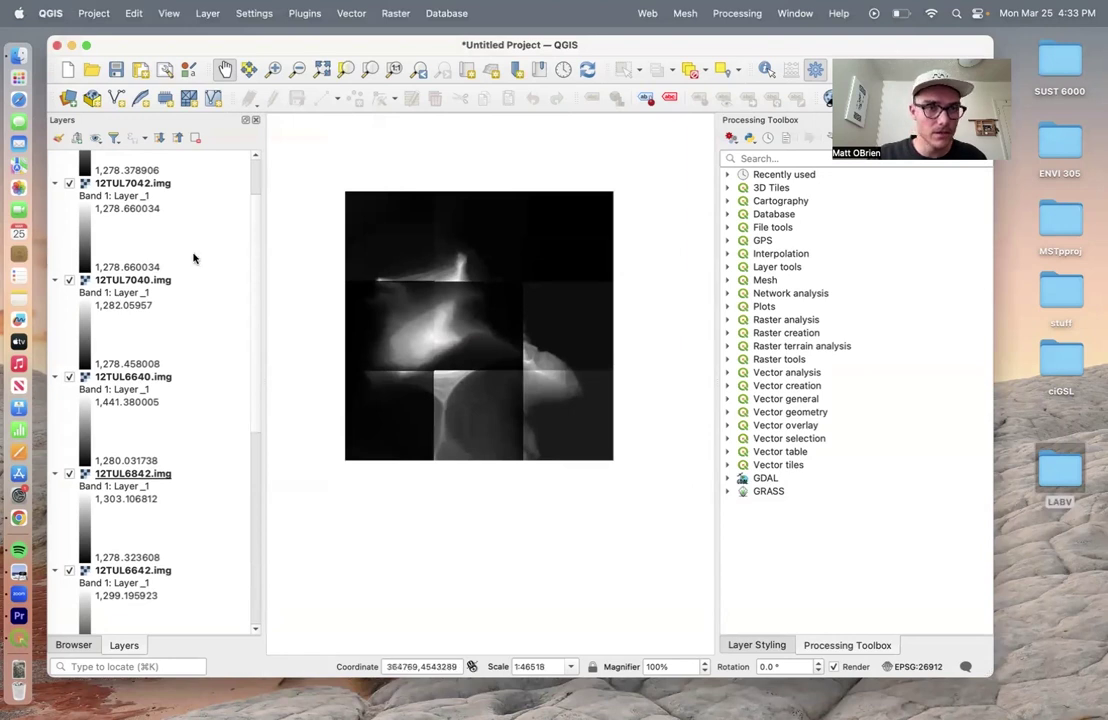
{"action": "scroll", "coordinate": [167, 247], "scroll_direction": "up", "scroll_amount": 2}
{"action": "scroll", "coordinate": [167, 247], "scroll_direction": "down", "scroll_amount": 8}
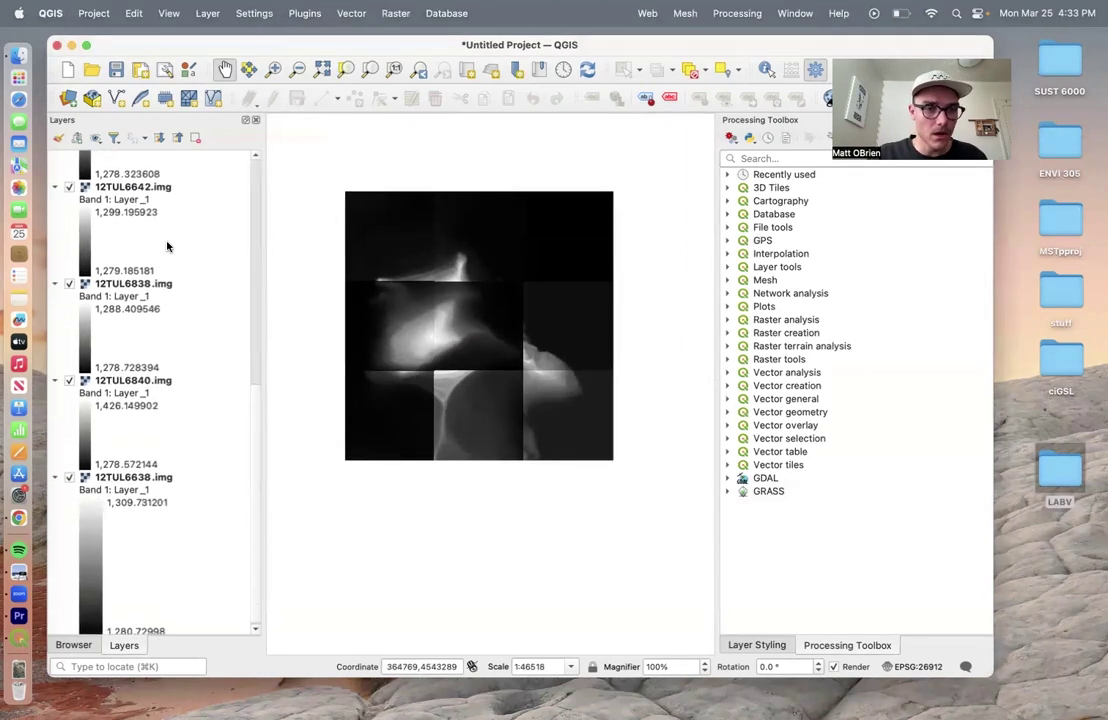
{"action": "scroll", "coordinate": [56, 478], "scroll_direction": "up", "scroll_amount": 3}
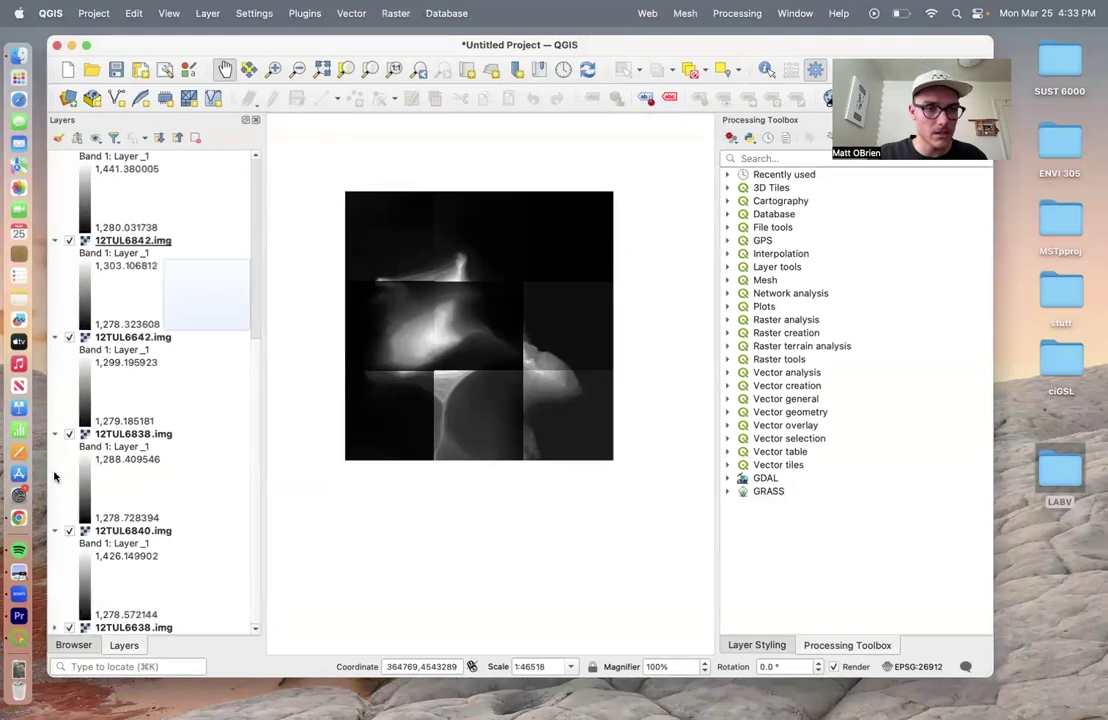
Collapse the legends of all nine 12TUL layers in the Layers panel.
{"action": "left_click", "coordinate": [54, 435]}
{"action": "left_click", "coordinate": [54, 517]}
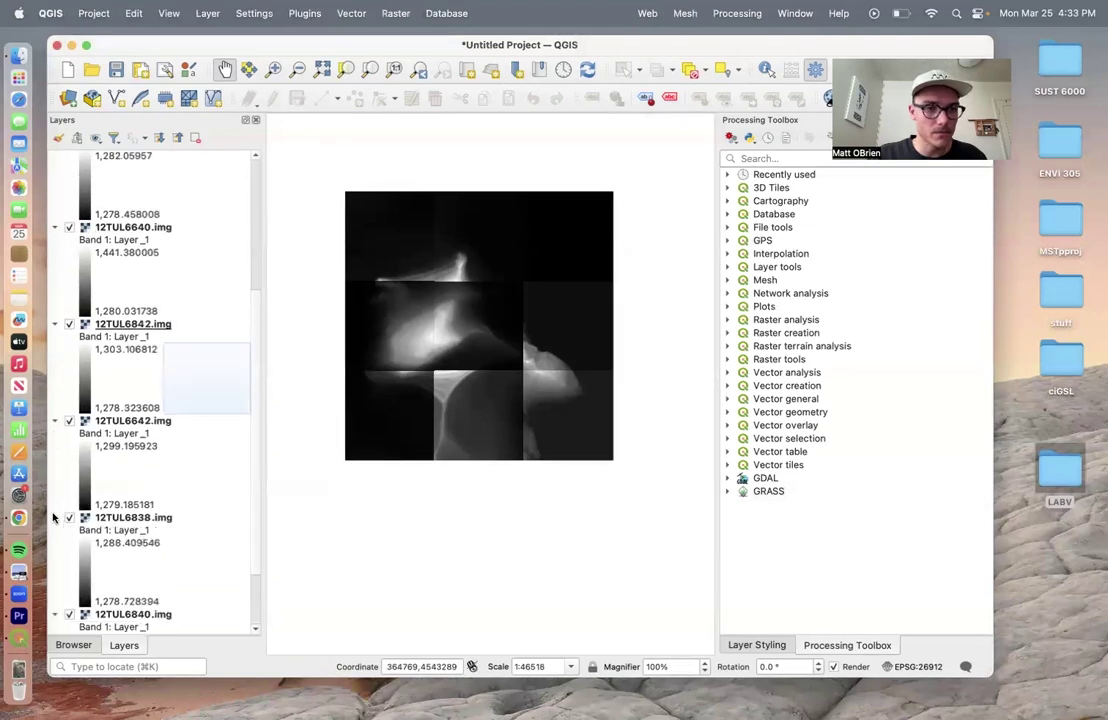
{"action": "left_click", "coordinate": [54, 324]}
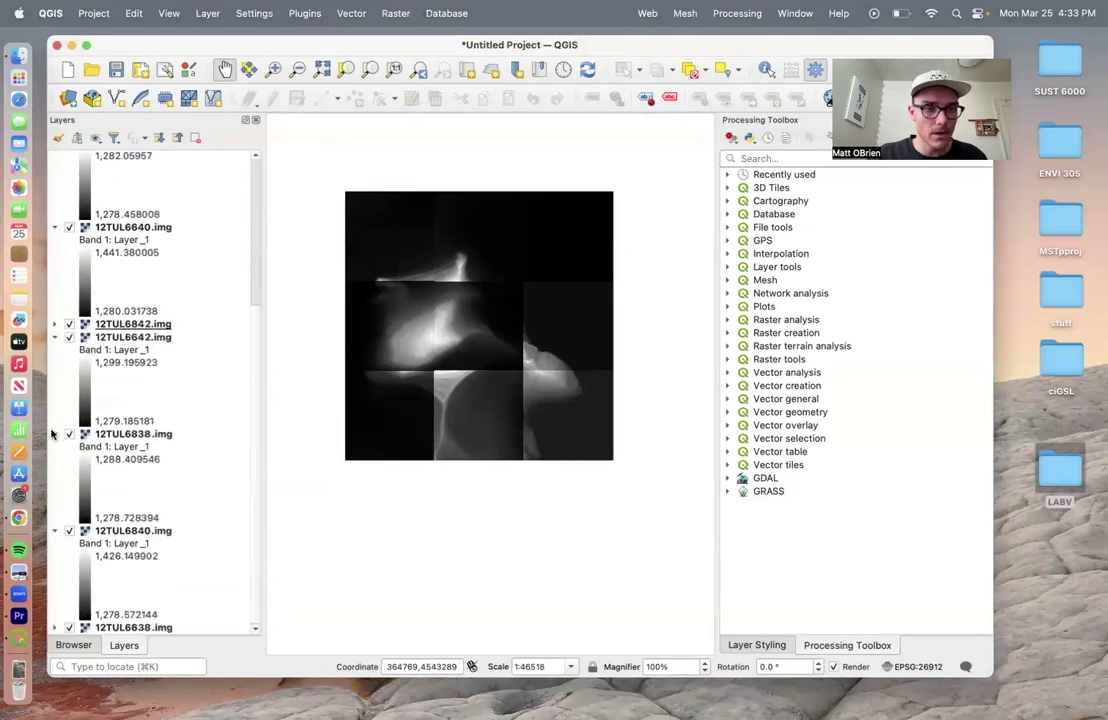
{"action": "left_click", "coordinate": [54, 530]}
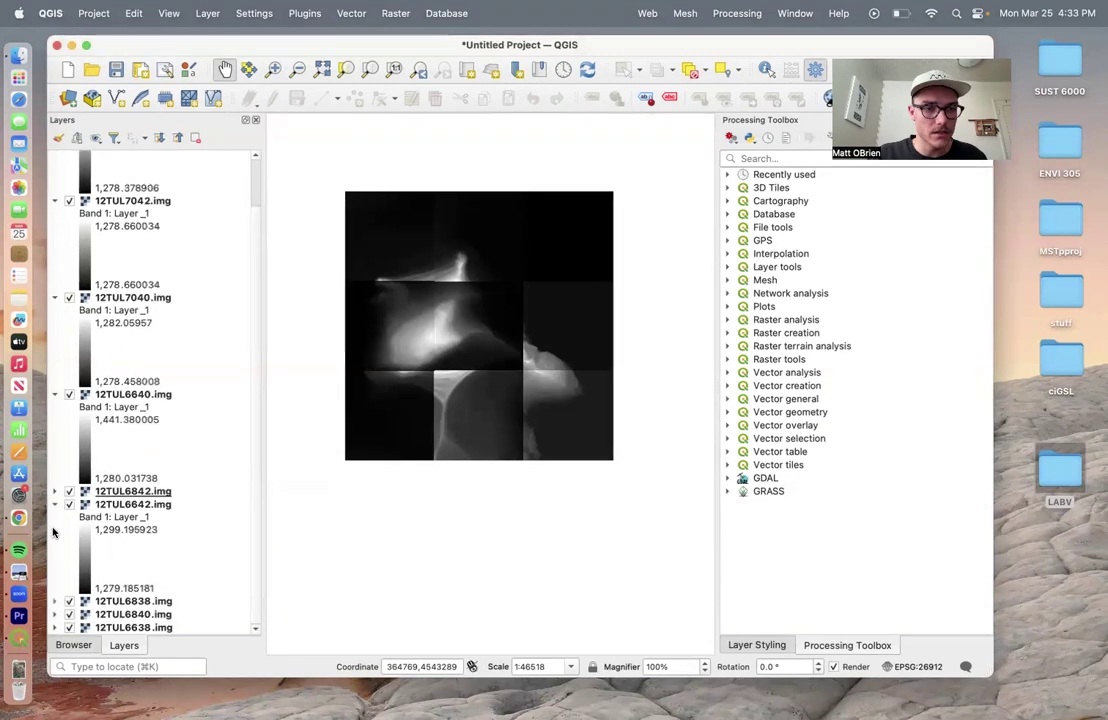
{"action": "left_click", "coordinate": [54, 505]}
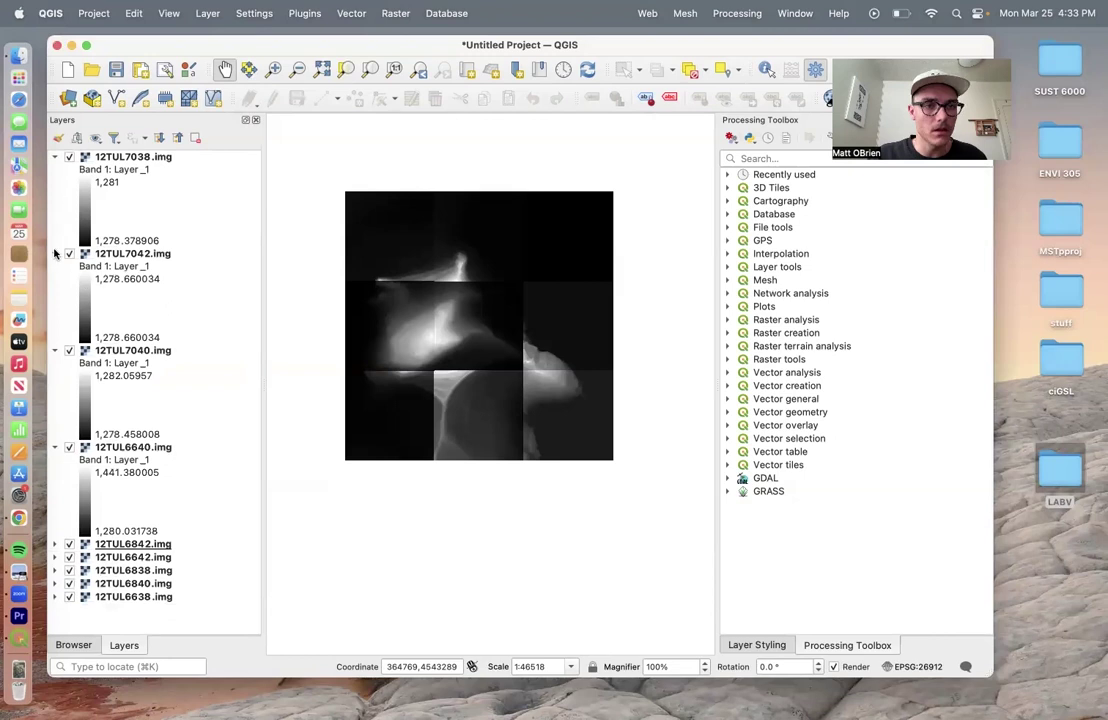
{"action": "left_click", "coordinate": [55, 254]}
{"action": "left_click", "coordinate": [55, 364]}
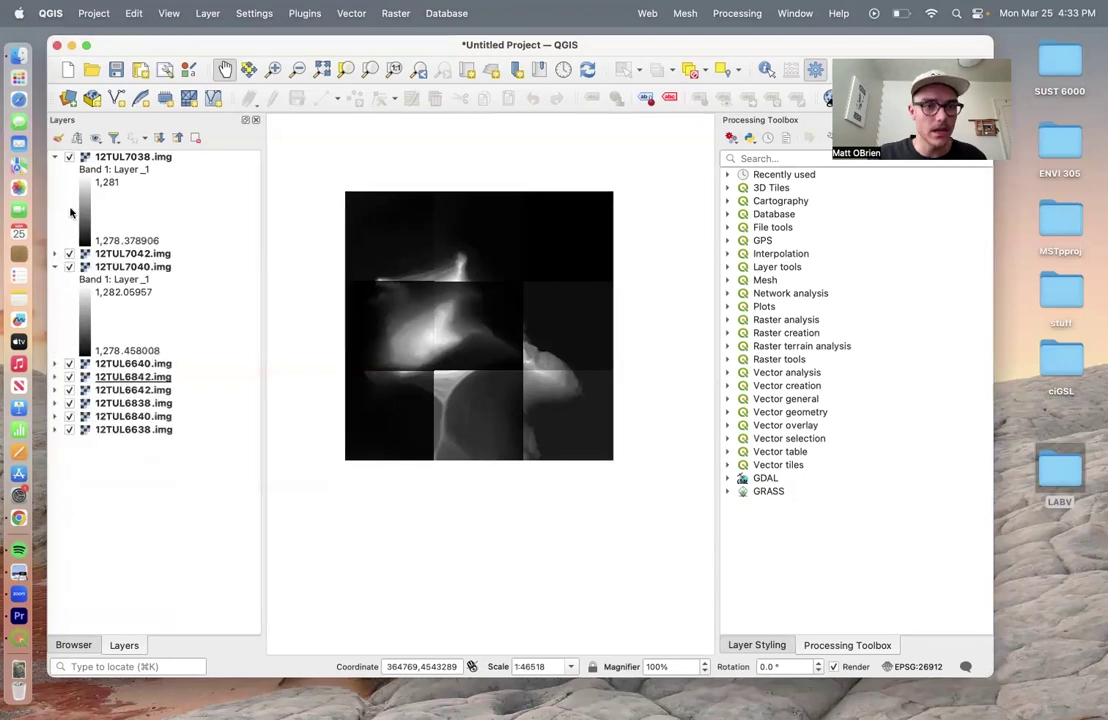
{"action": "left_click", "coordinate": [55, 254]}
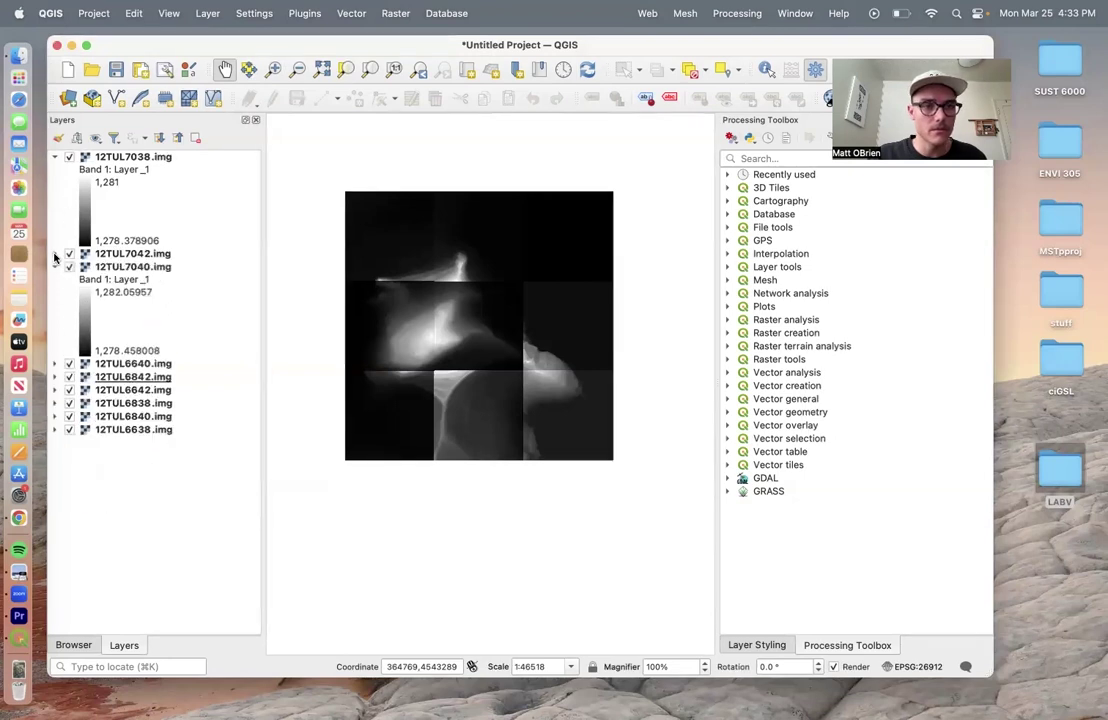
{"action": "left_click", "coordinate": [55, 267]}
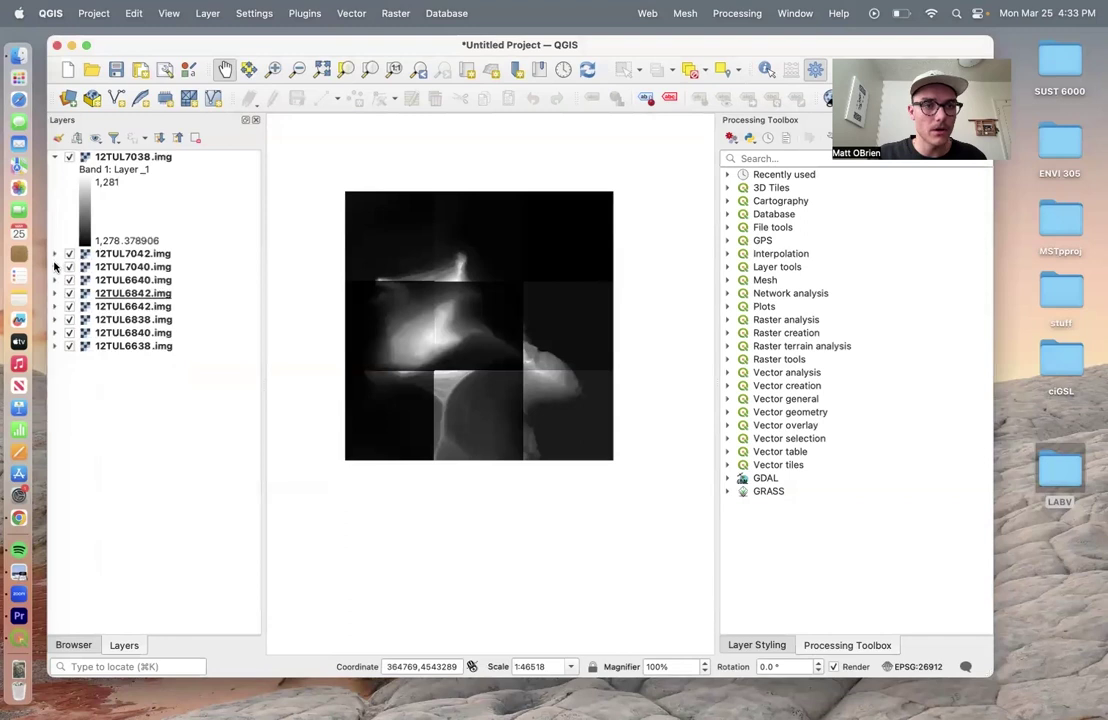
{"action": "left_click", "coordinate": [55, 158]}
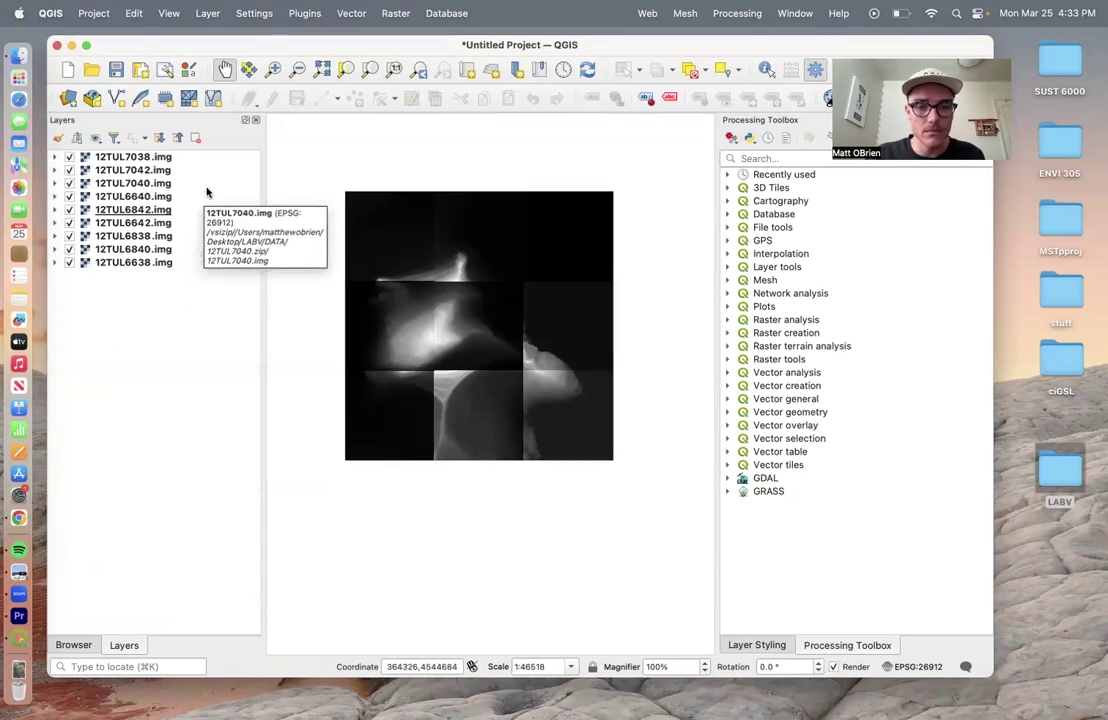
Toggle the 12TUL7040 layer off and back on to locate its tile.
{"action": "left_click", "coordinate": [70, 198]}
{"action": "left_click", "coordinate": [69, 184]}
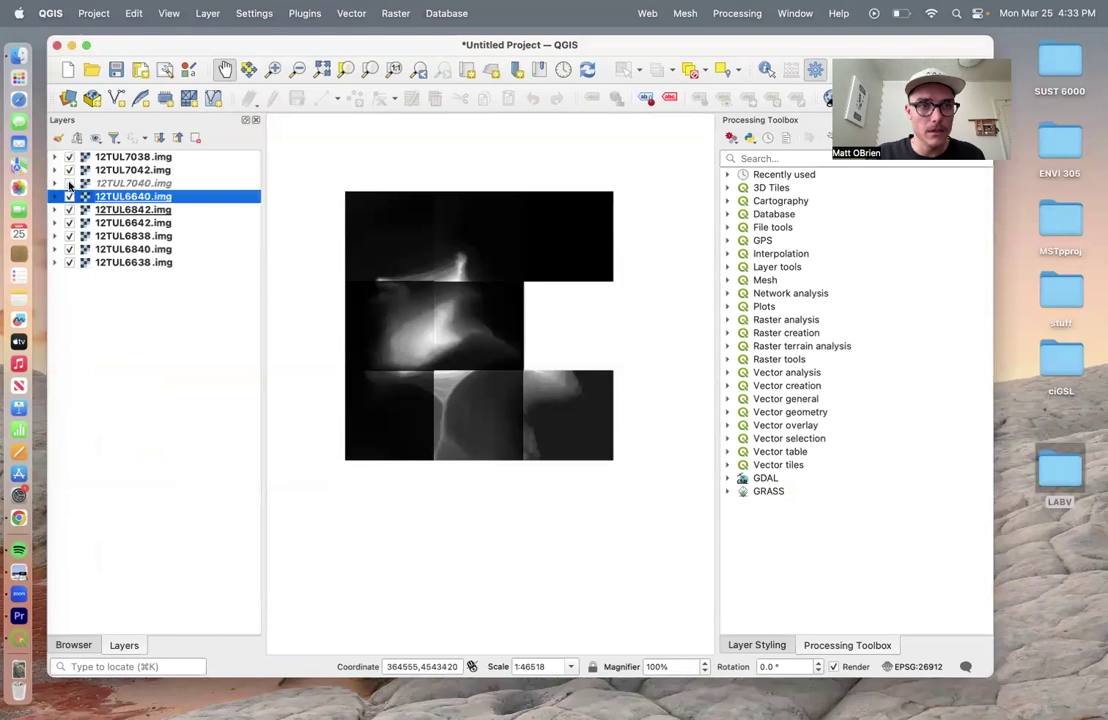
{"action": "left_click", "coordinate": [69, 171]}
{"action": "left_click", "coordinate": [69, 184]}
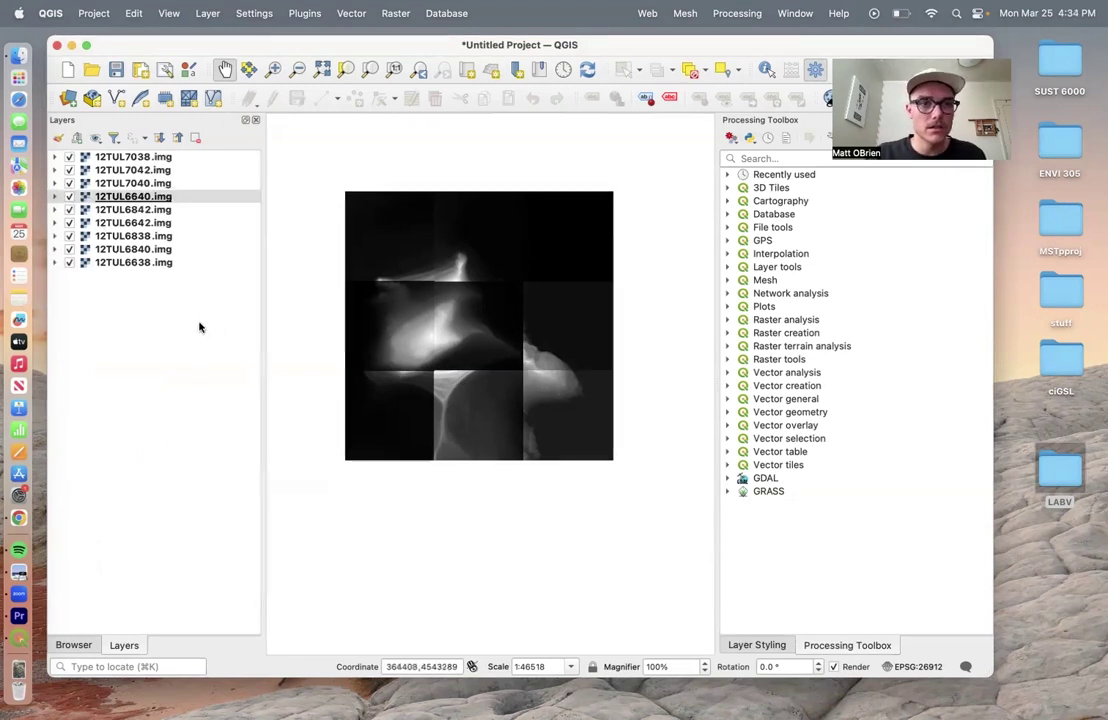
Open the Raster > Miscellaneous > Merge tool and shift its dialog slightly left.
{"action": "left_click", "coordinate": [396, 15]}
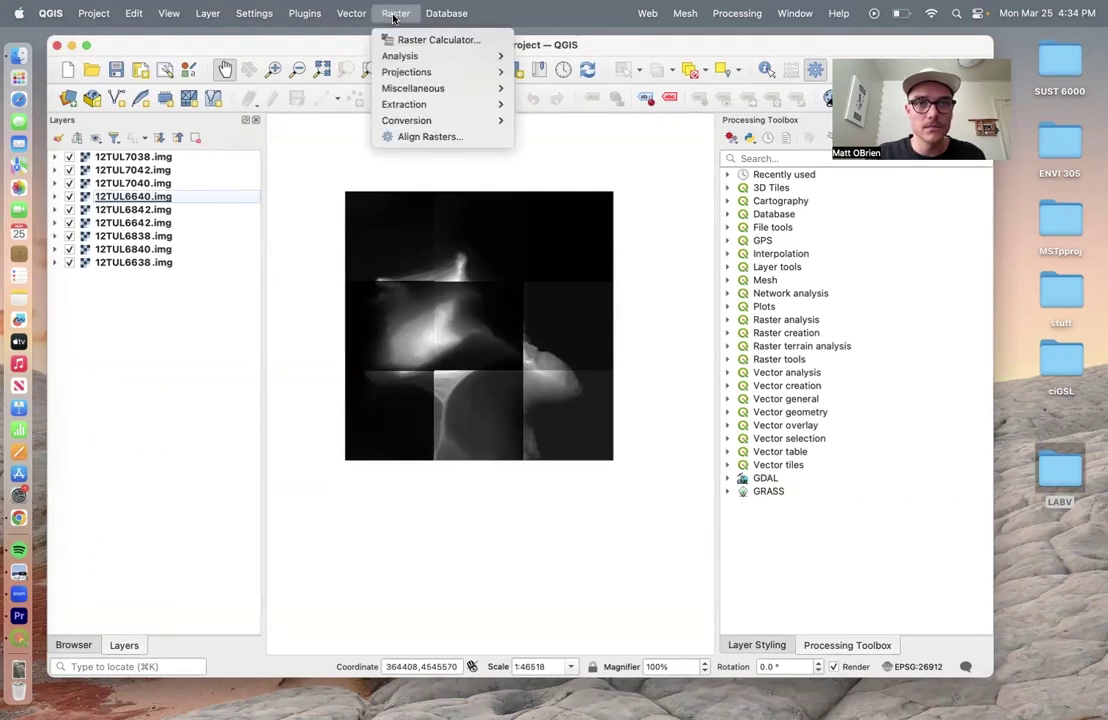
{"action": "mouse_move", "coordinate": [413, 88]}
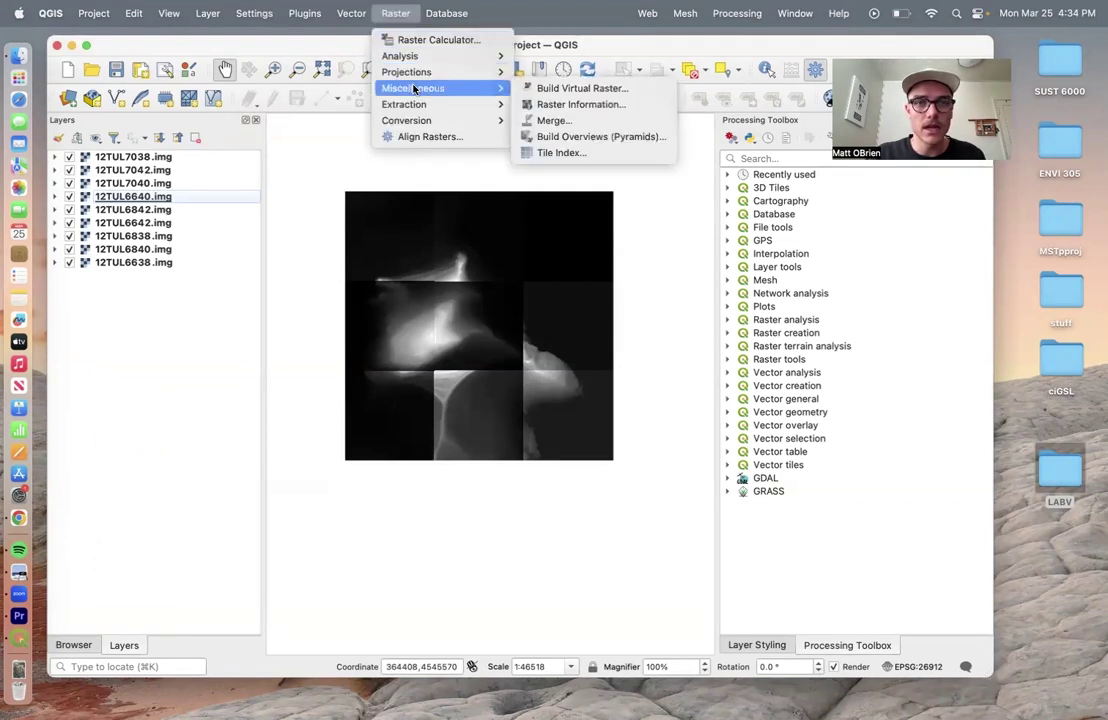
{"action": "left_click", "coordinate": [541, 122]}
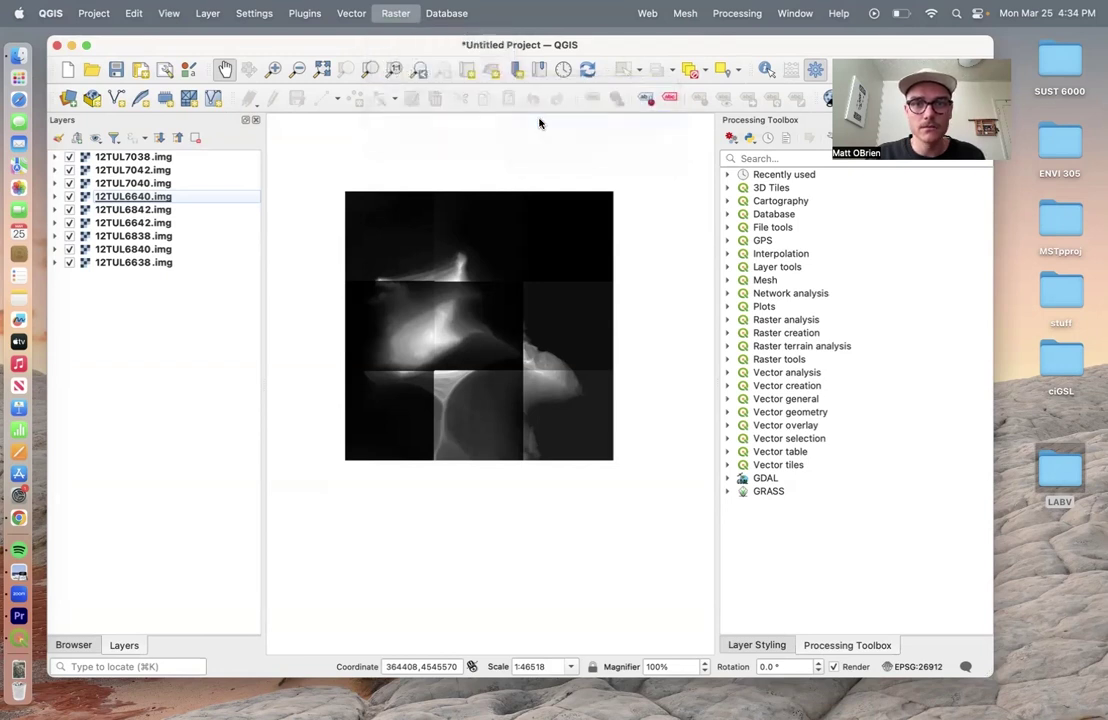
{"action": "left_click_drag", "start_coordinate": [497, 148], "coordinate": [434, 139]}
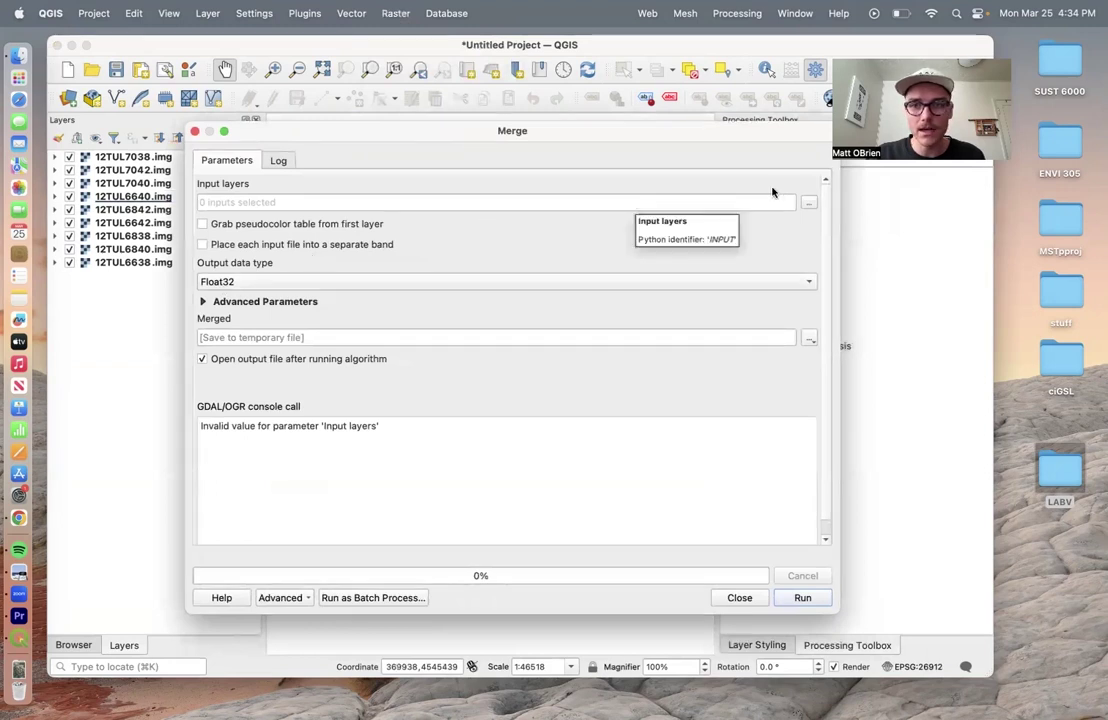
Tick all nine 12TUL .img tiles as the Merge input layers and confirm.
{"action": "left_click", "coordinate": [808, 204]}
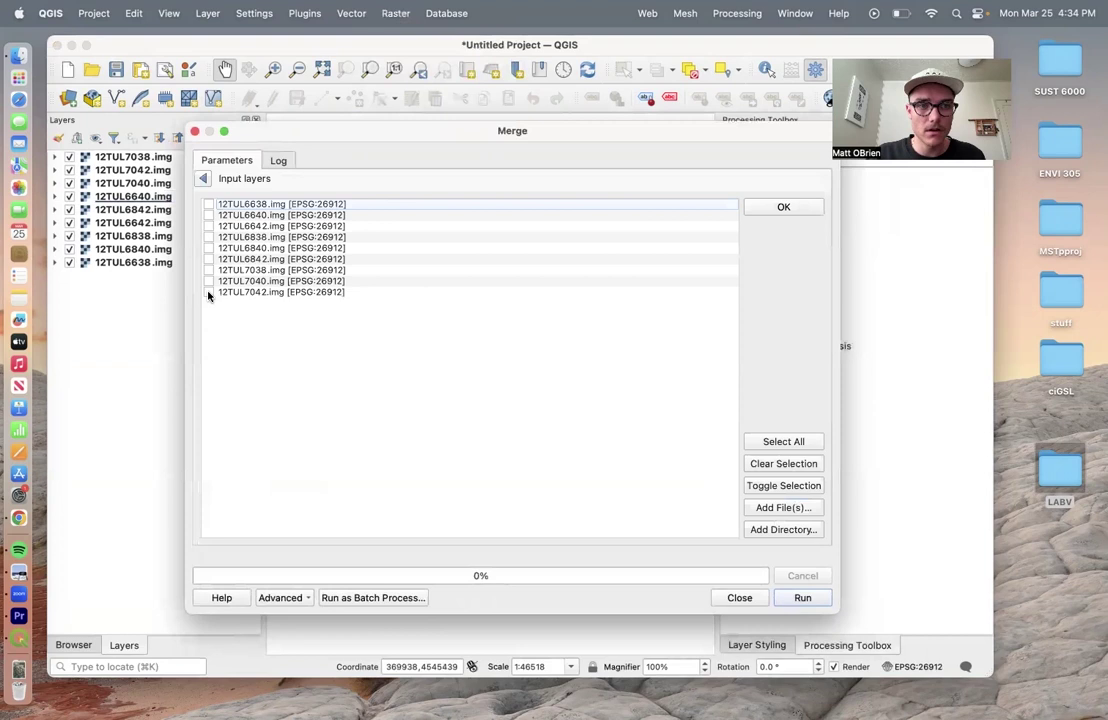
{"action": "left_click", "coordinate": [208, 204]}
{"action": "left_click", "coordinate": [208, 215]}
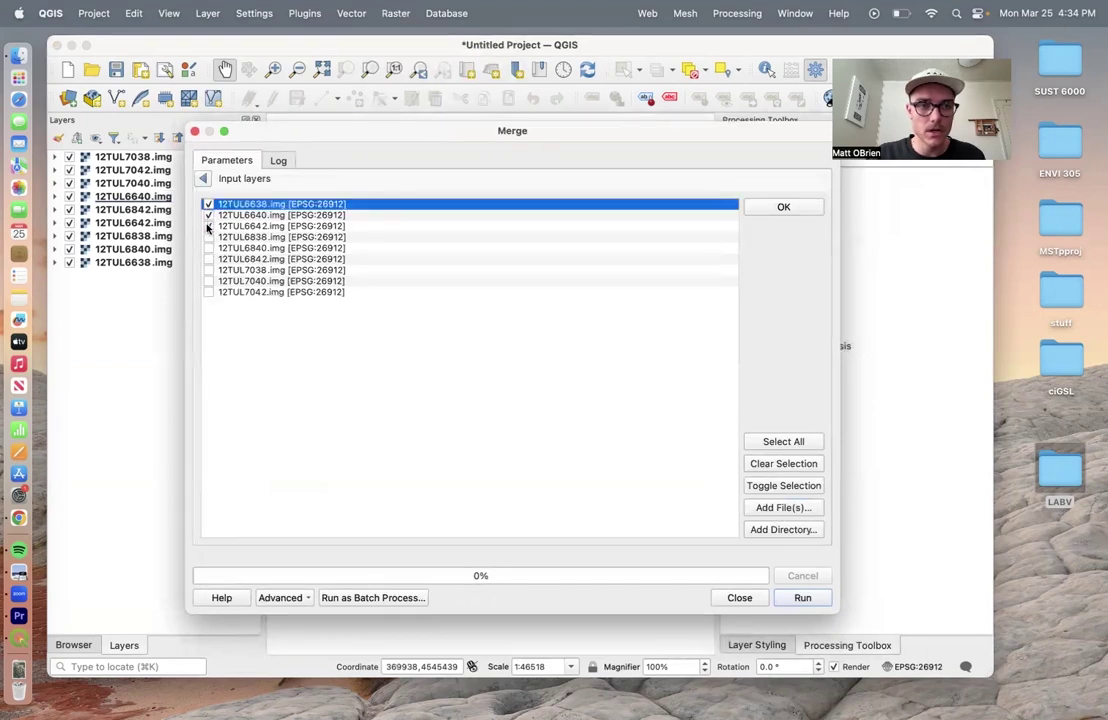
{"action": "left_click", "coordinate": [208, 237]}
{"action": "left_click", "coordinate": [208, 248]}
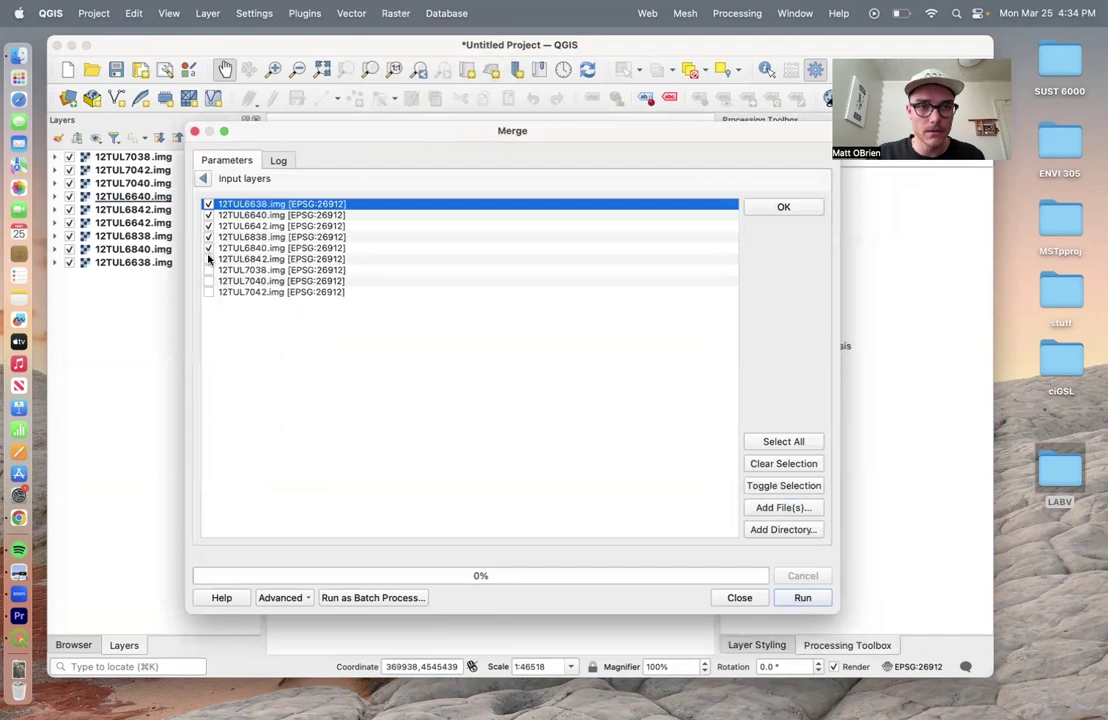
{"action": "left_click", "coordinate": [208, 259]}
{"action": "left_click", "coordinate": [208, 281]}
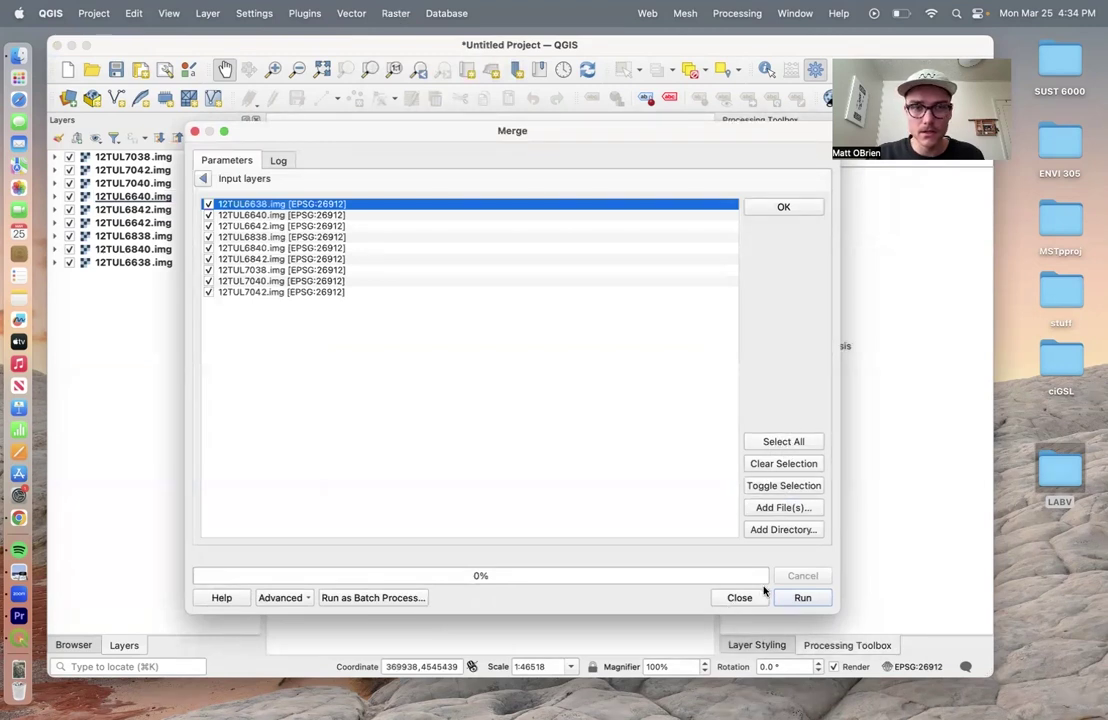
{"action": "left_click", "coordinate": [784, 208]}
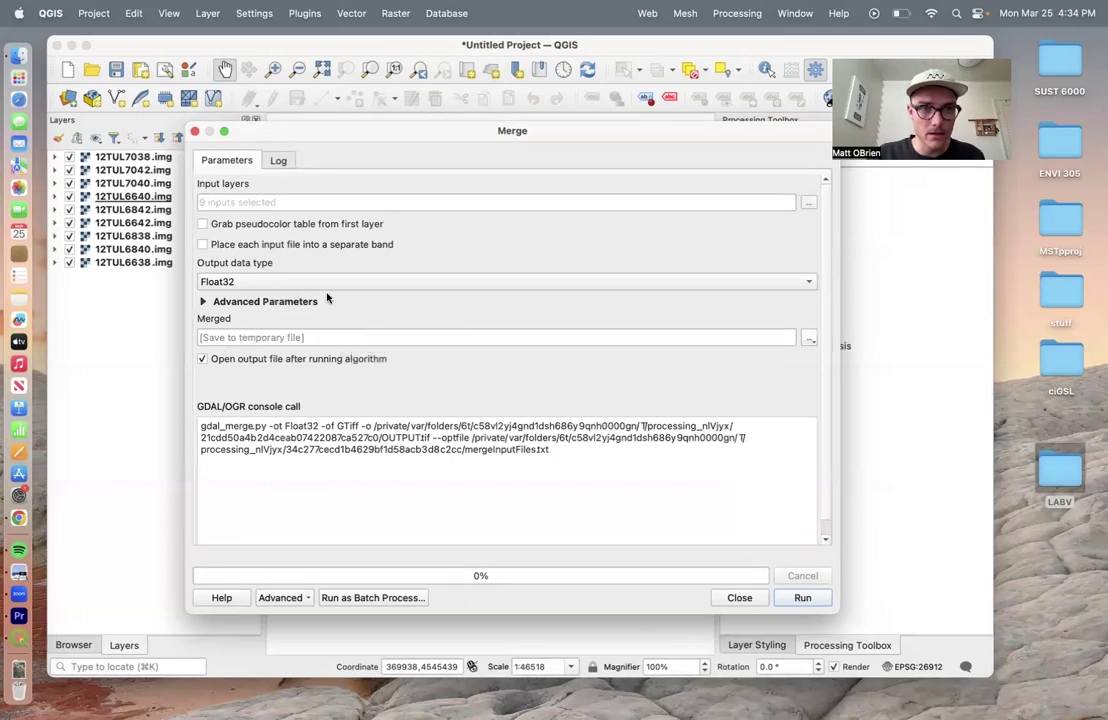
Choose Save to File for the Merge tool's Merged output.
{"action": "left_click", "coordinate": [234, 336]}
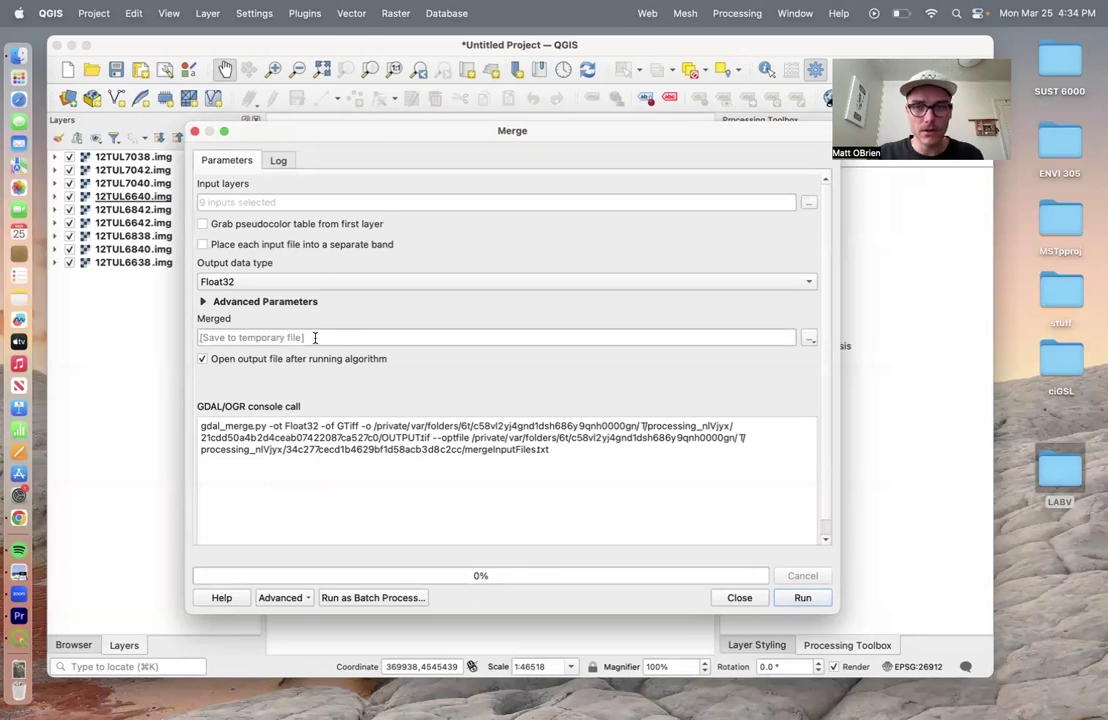
{"action": "left_click", "coordinate": [809, 339]}
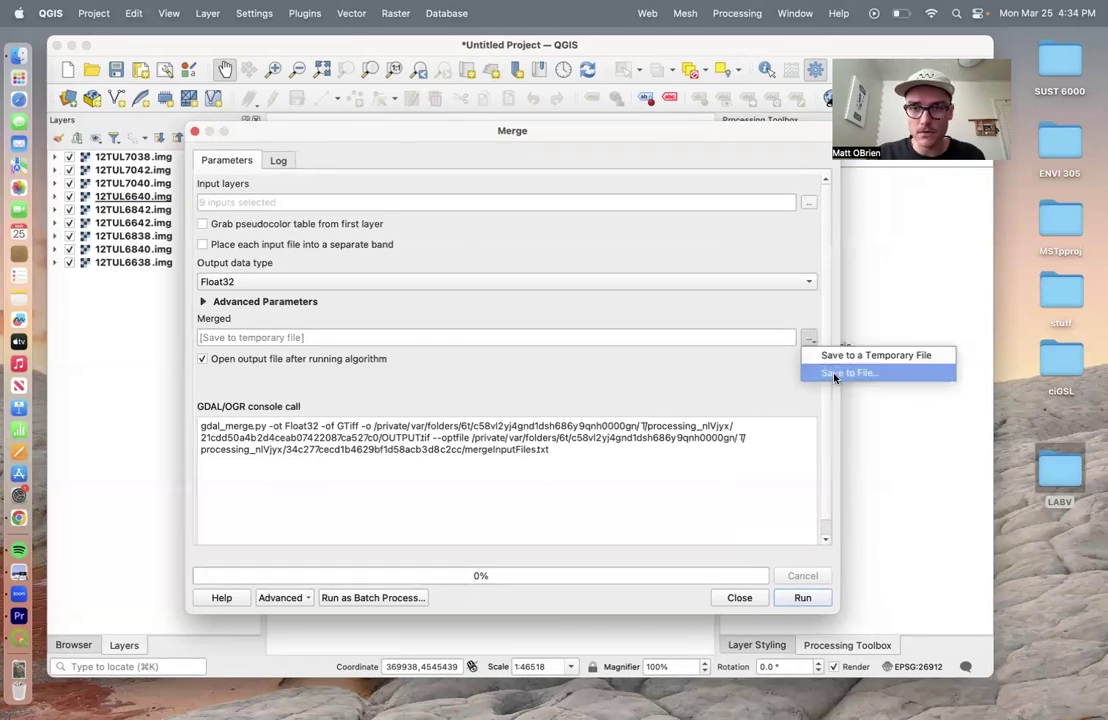
{"action": "left_click", "coordinate": [834, 375]}
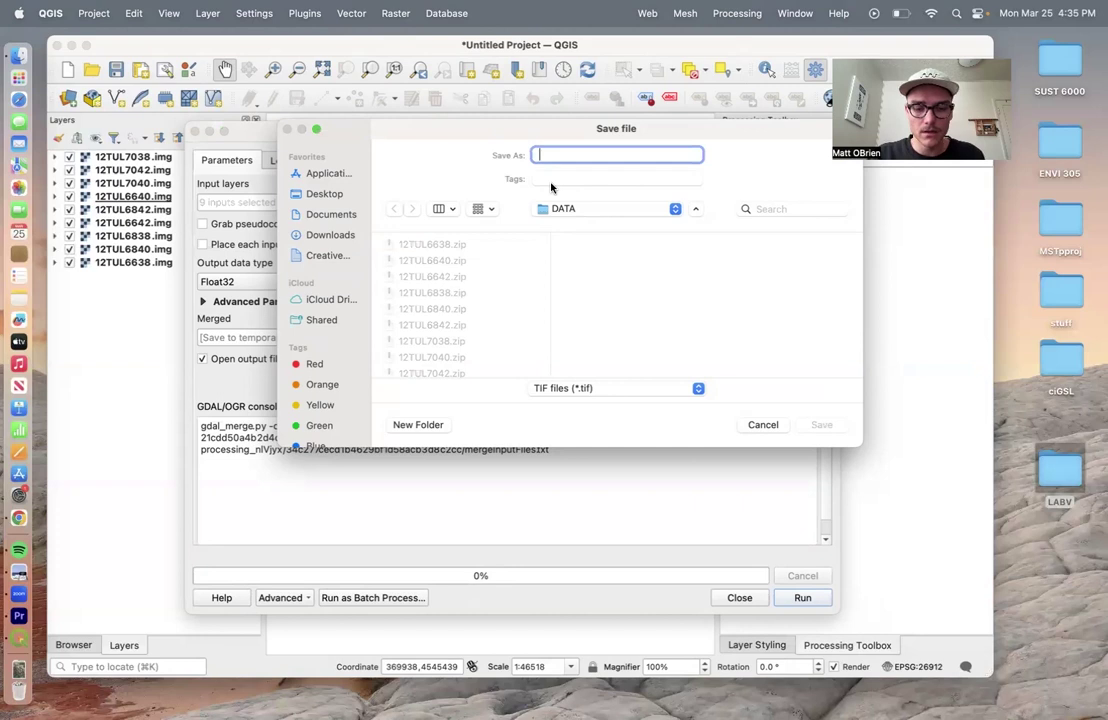
Save the merge output as carringtonislandmerged.tif in the LABV/DATA folder.
{"action": "type", "text": "carrington"}
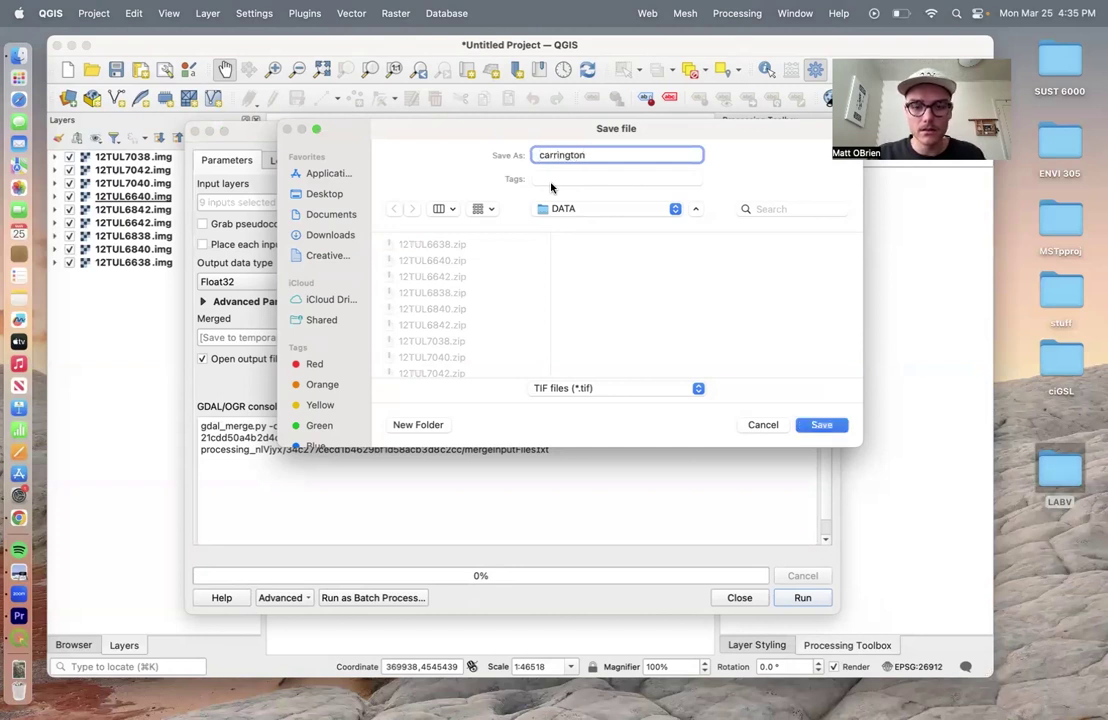
{"action": "type", "text": "islan"}
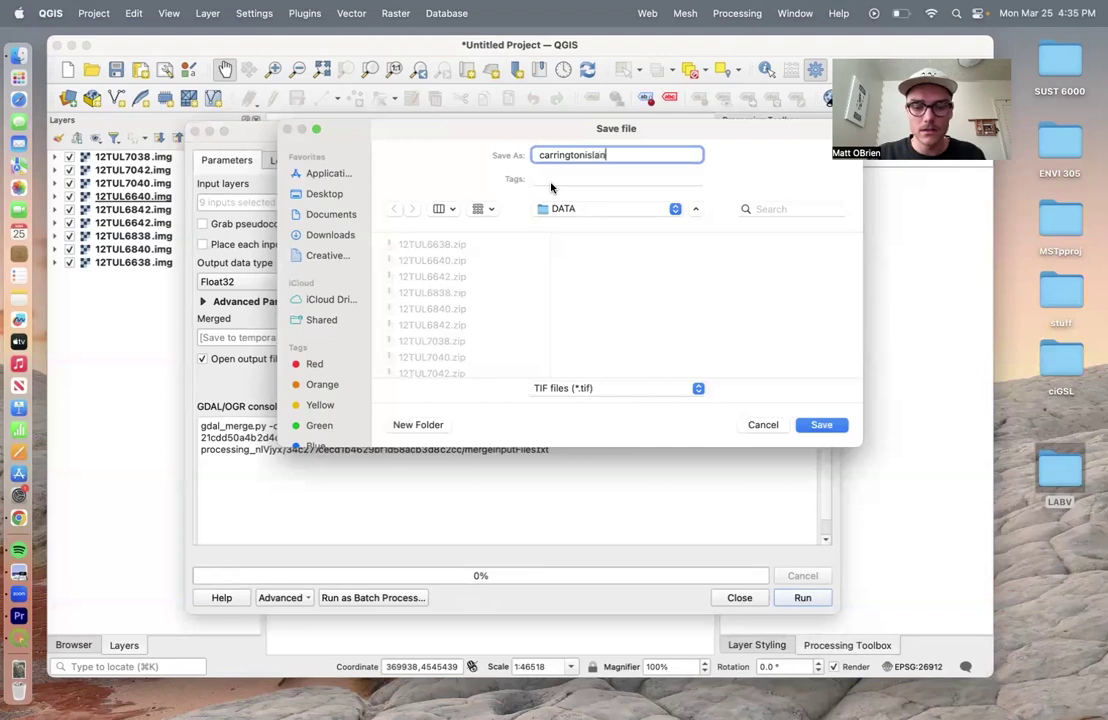
{"action": "type", "text": "dmer"}
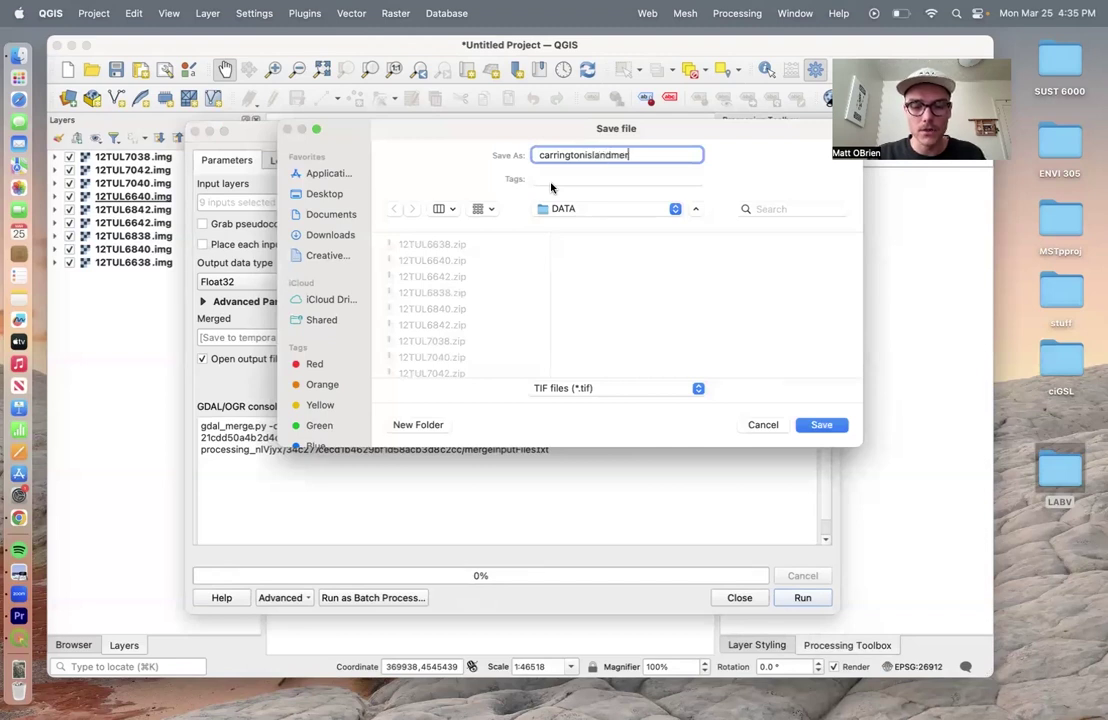
{"action": "type", "text": "ged"}
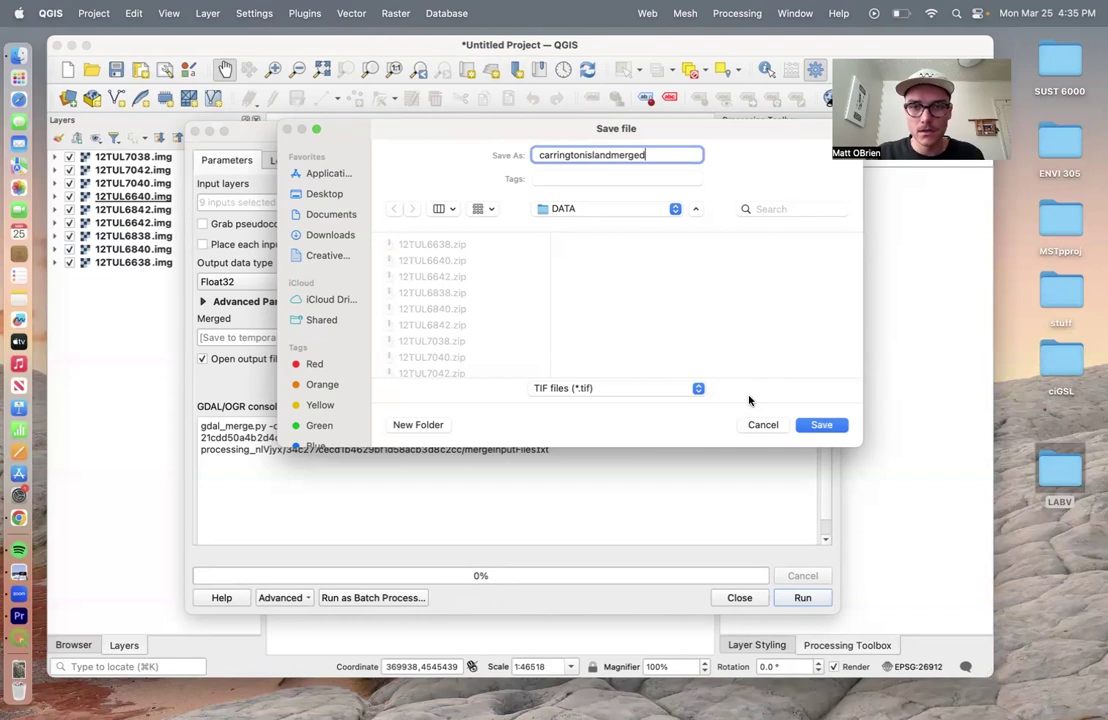
{"action": "left_click", "coordinate": [610, 210]}
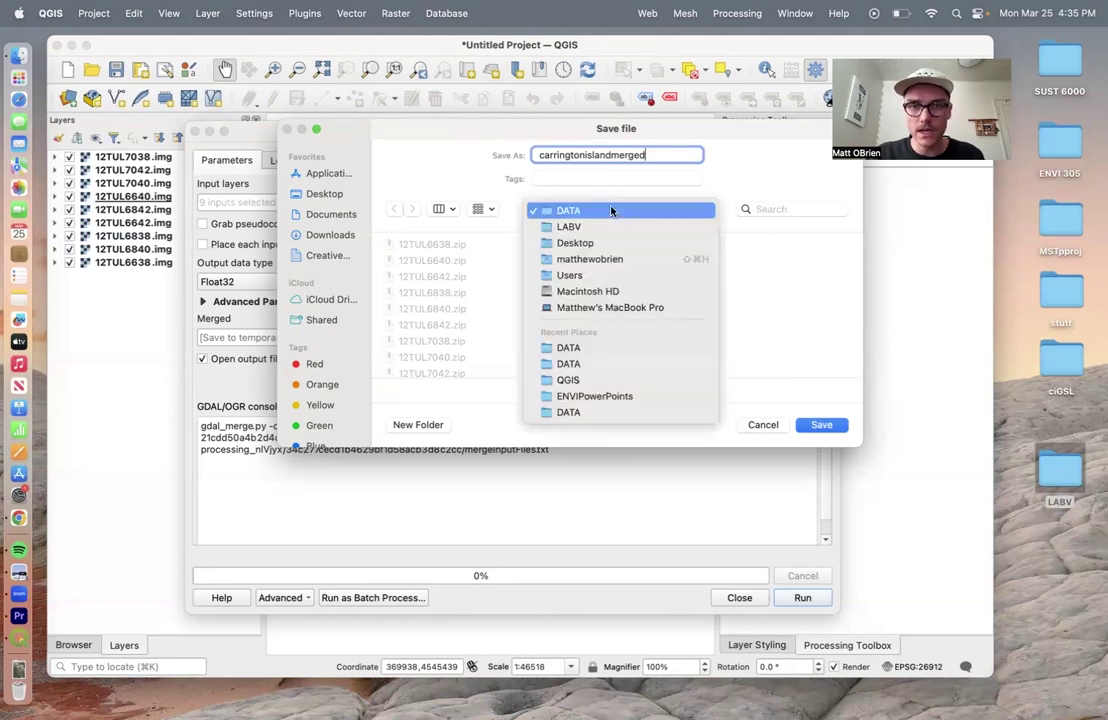
{"action": "left_click", "coordinate": [580, 227]}
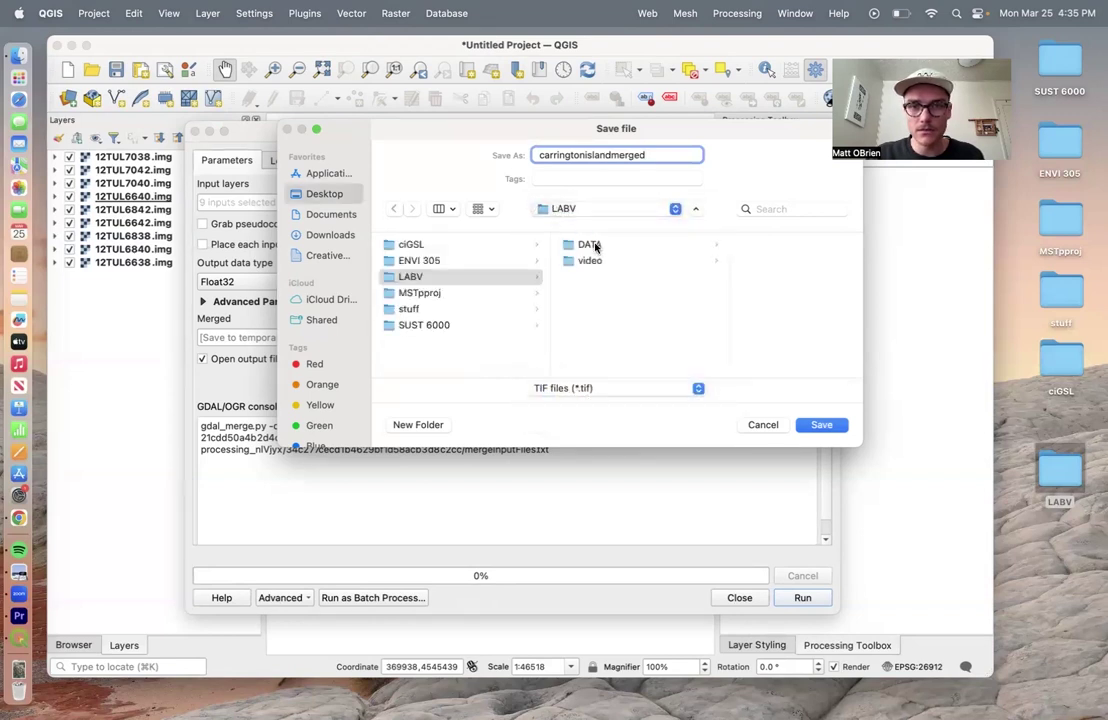
{"action": "left_click", "coordinate": [590, 245]}
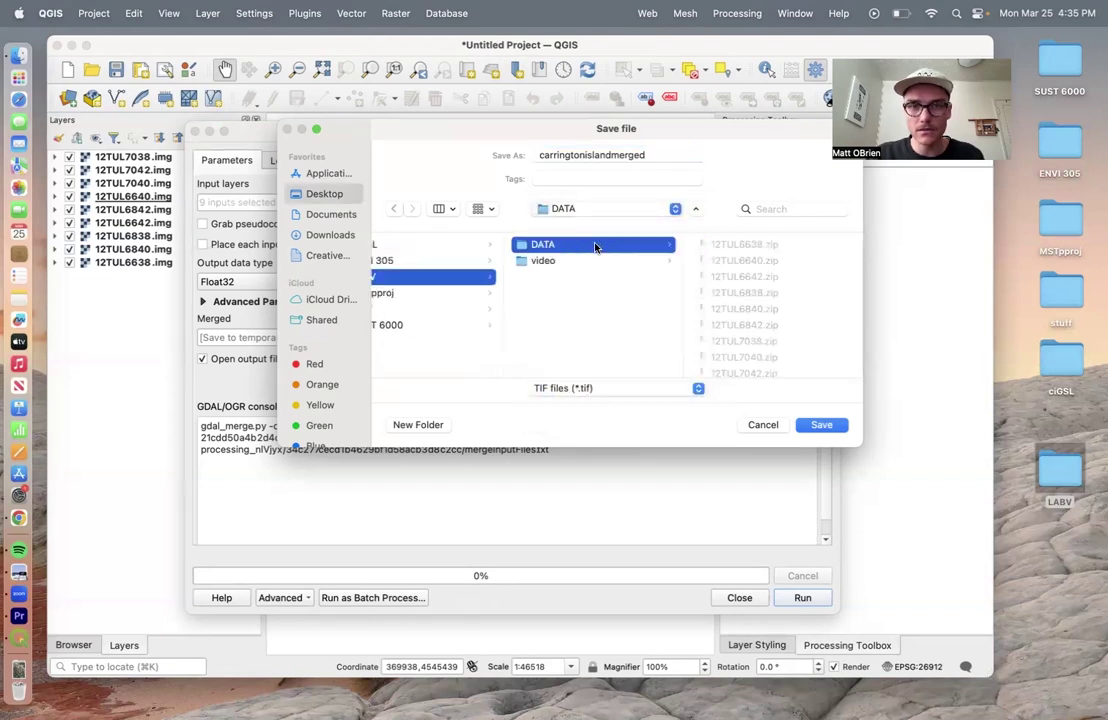
{"action": "left_click", "coordinate": [824, 425]}
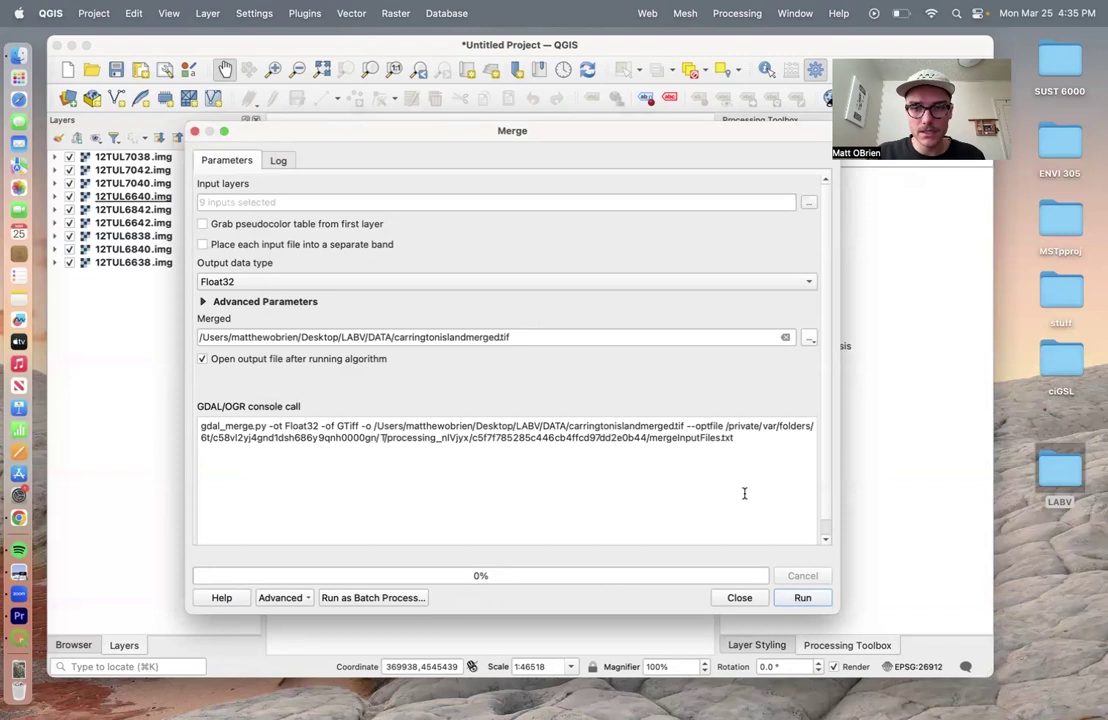
Run the merge to create carringtonislandmerged, then close the Merge dialog.
{"action": "left_click", "coordinate": [799, 598]}
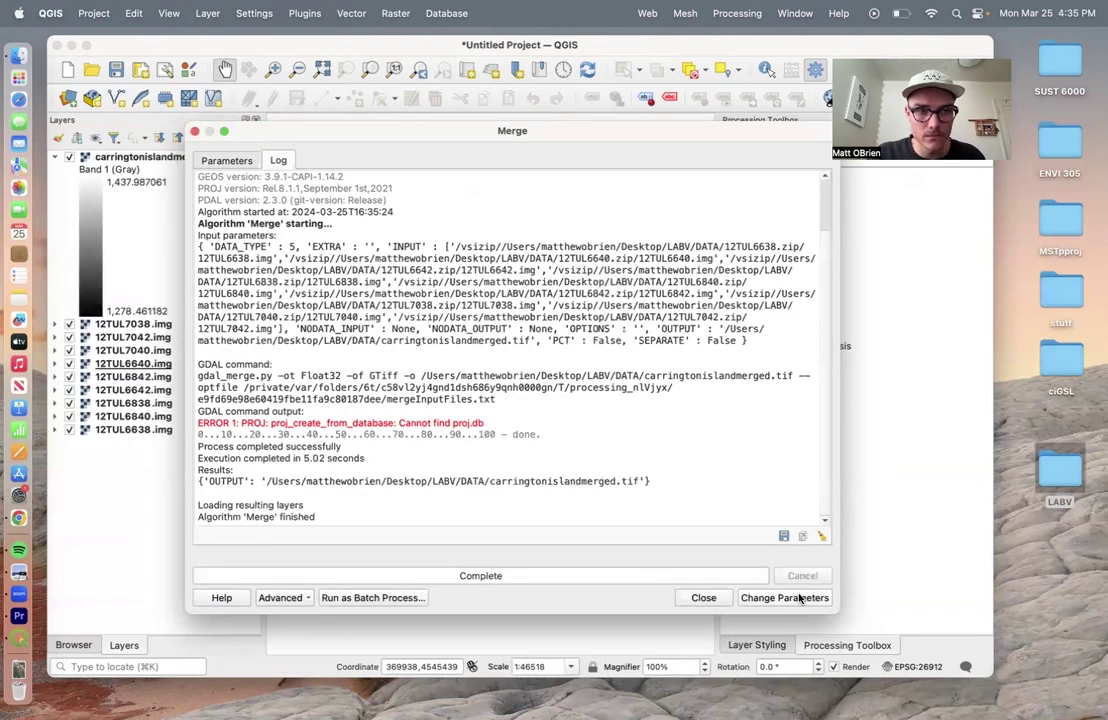
{"action": "left_click", "coordinate": [703, 598]}
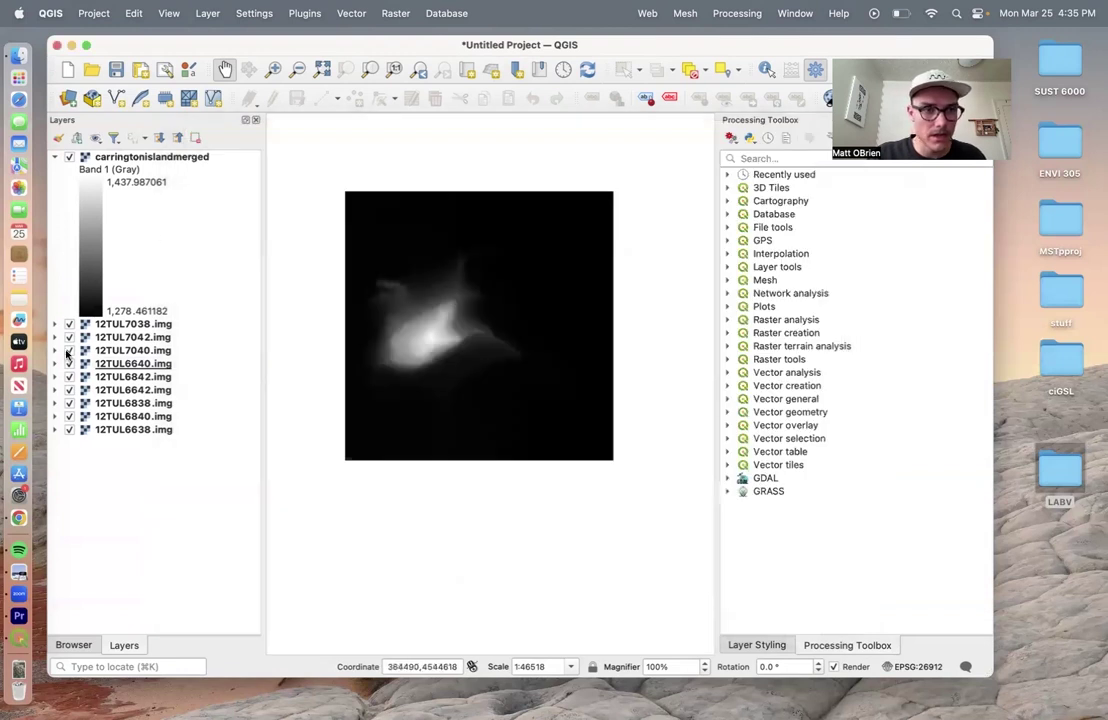
Untick the nine 12TUL tile layers, keeping only carringtonislandmerged visible.
{"action": "left_click", "coordinate": [69, 324]}
{"action": "left_click", "coordinate": [69, 337]}
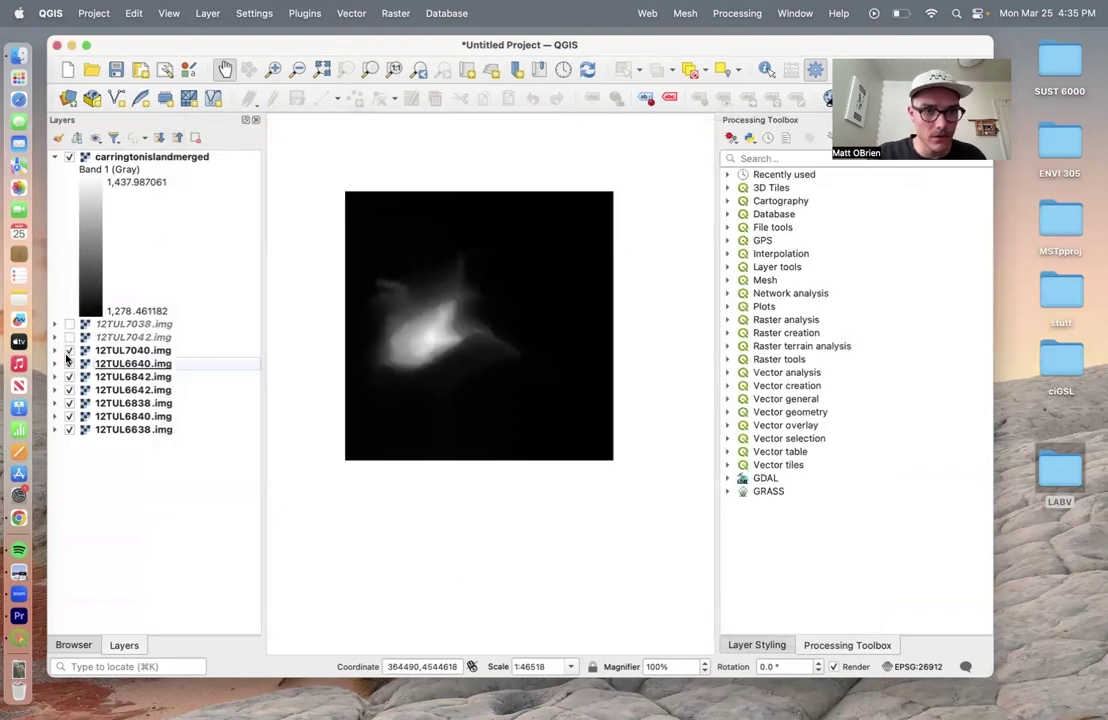
{"action": "left_click", "coordinate": [69, 363]}
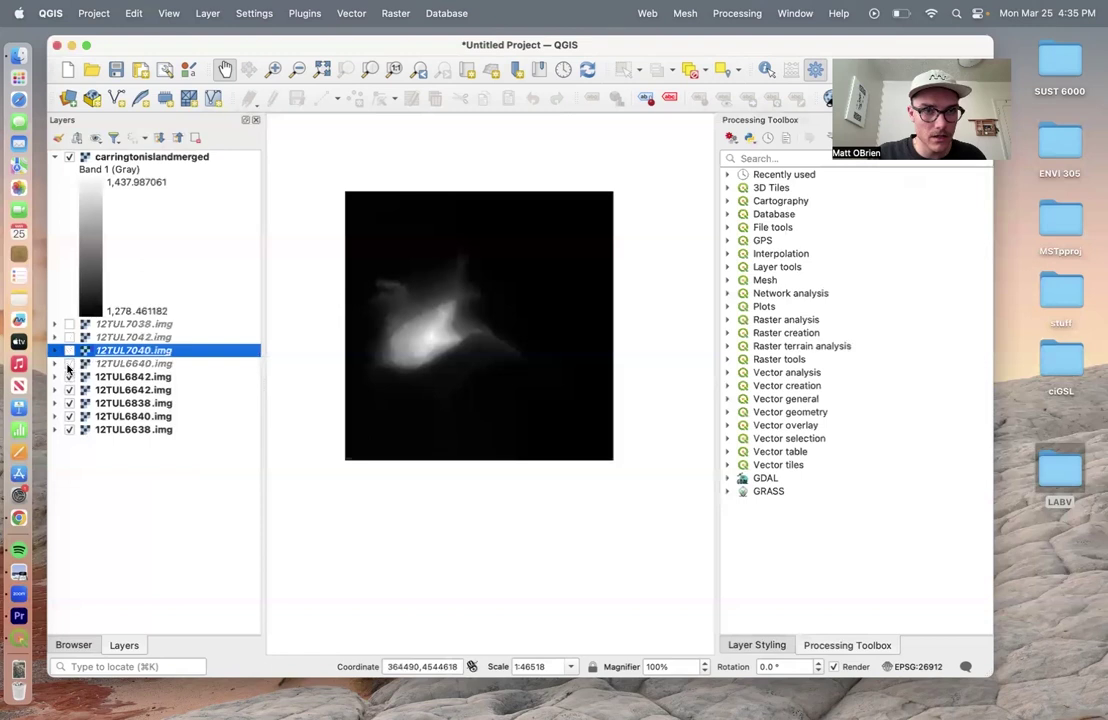
{"action": "left_click", "coordinate": [69, 389]}
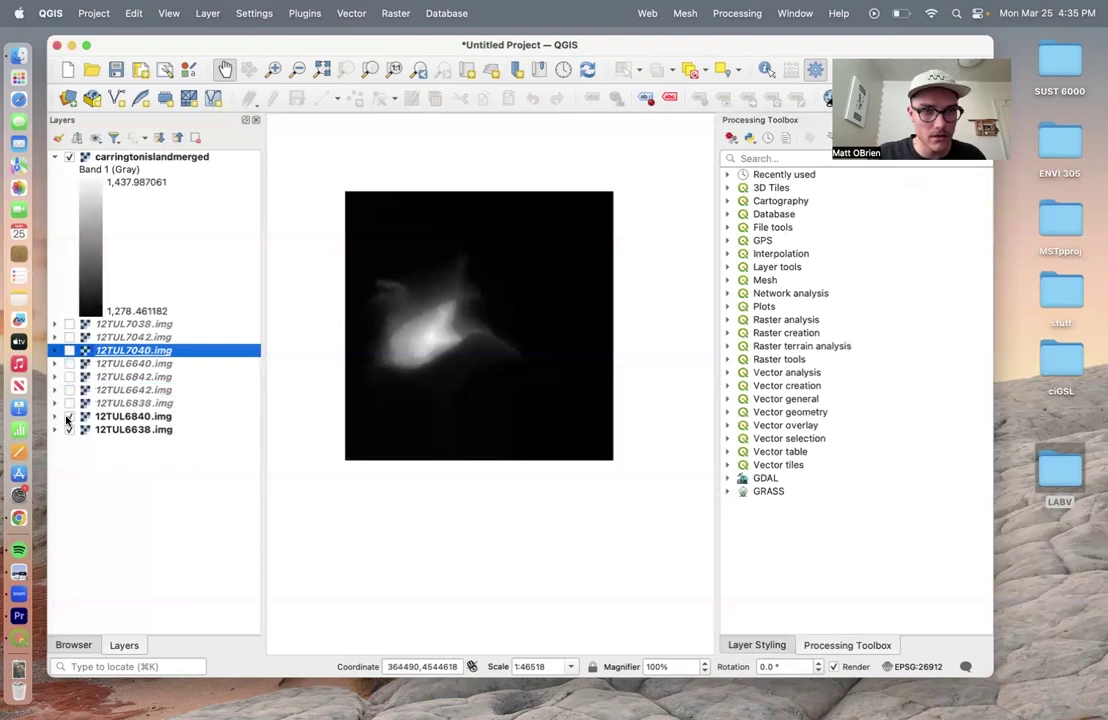
{"action": "left_click", "coordinate": [69, 416]}
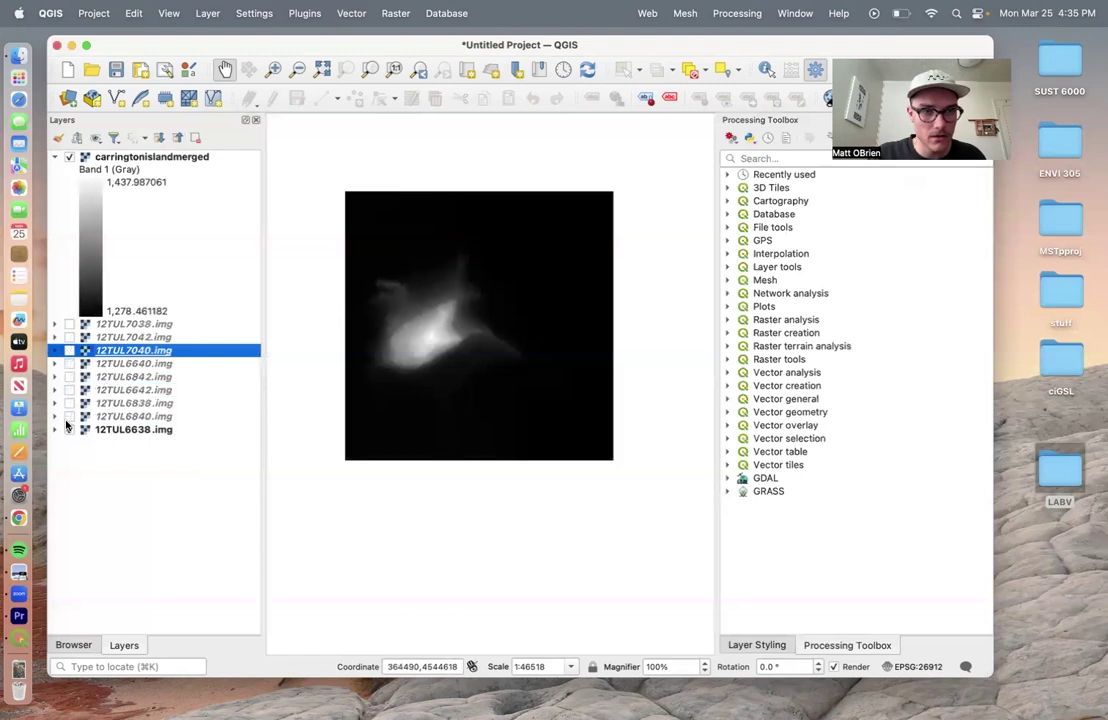
{"action": "left_click", "coordinate": [69, 157]}
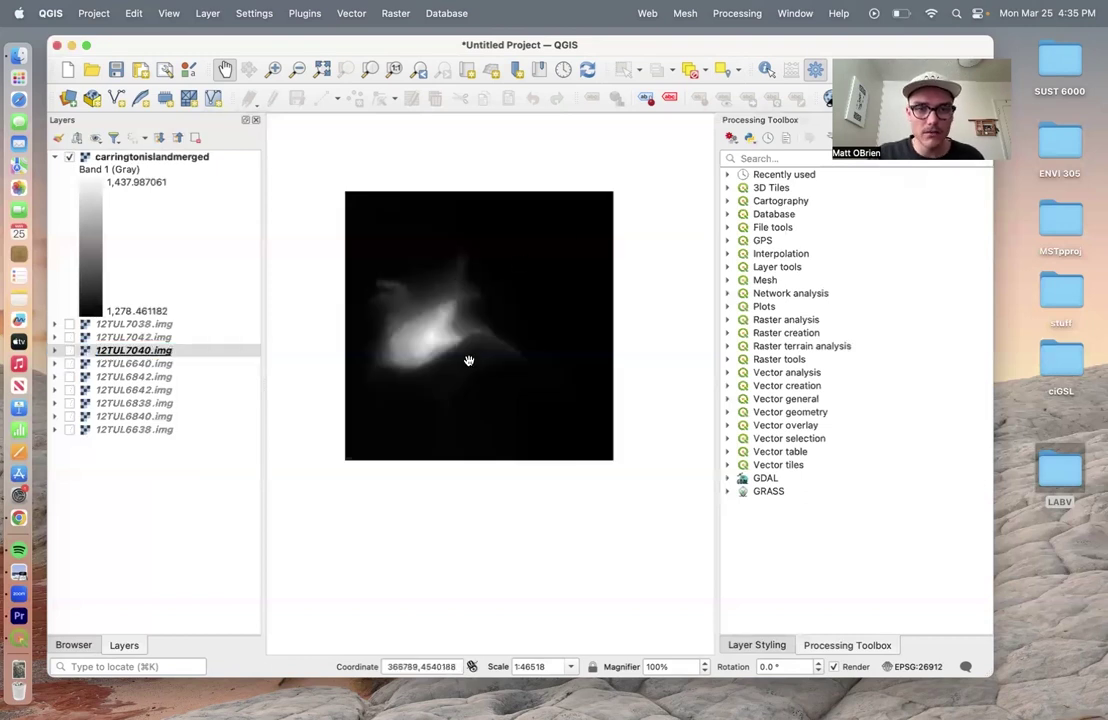